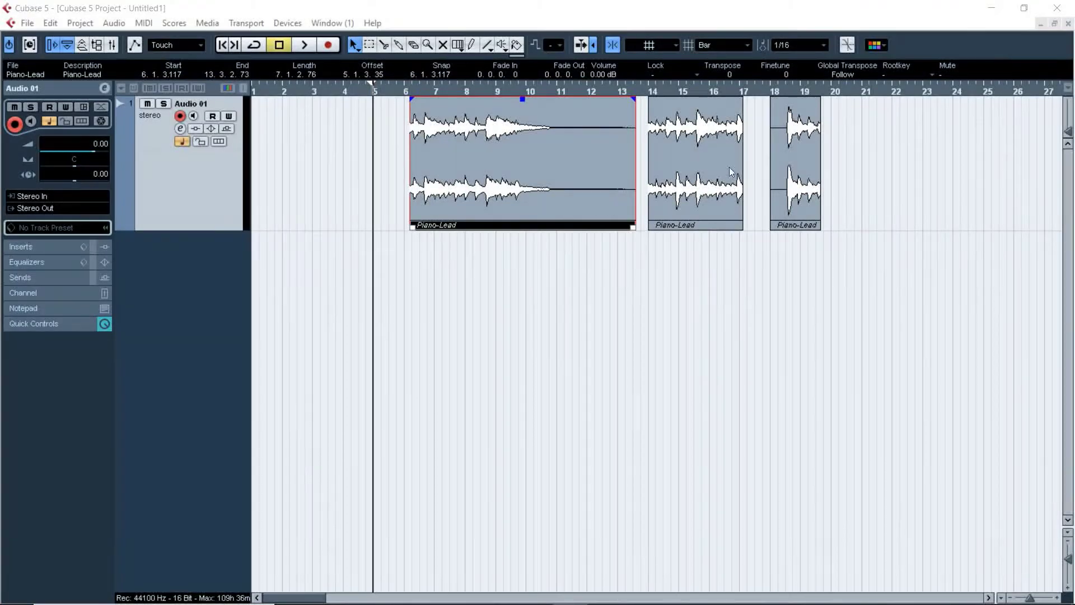
Show the transport panel and move the project cursor to bar 4.
{"action": "key", "text": "F2"}
{"action": "left_click", "coordinate": [651, 46]}
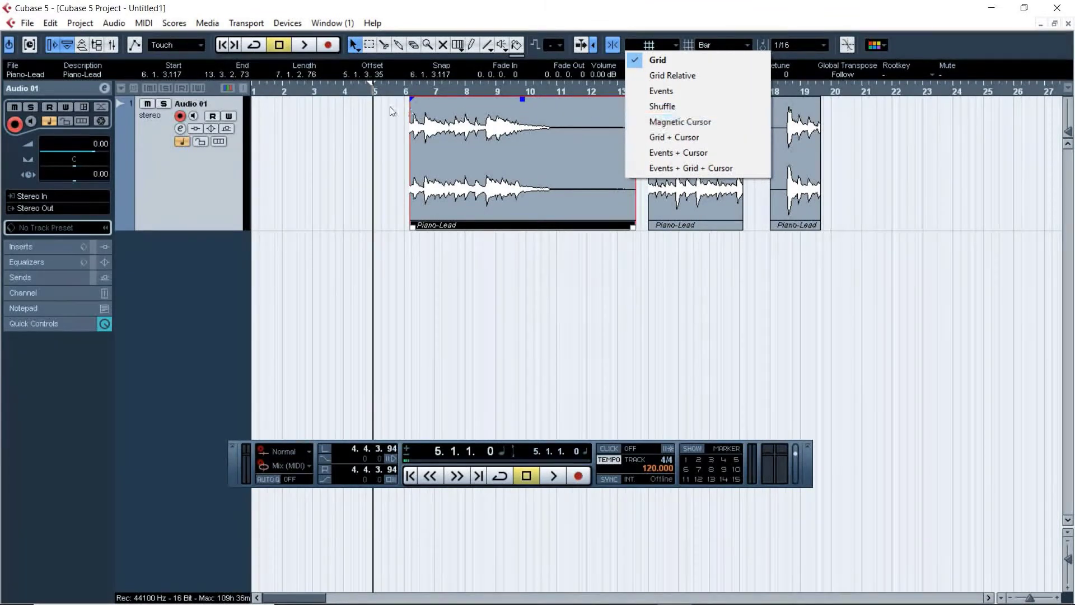
{"action": "left_click", "coordinate": [348, 94]}
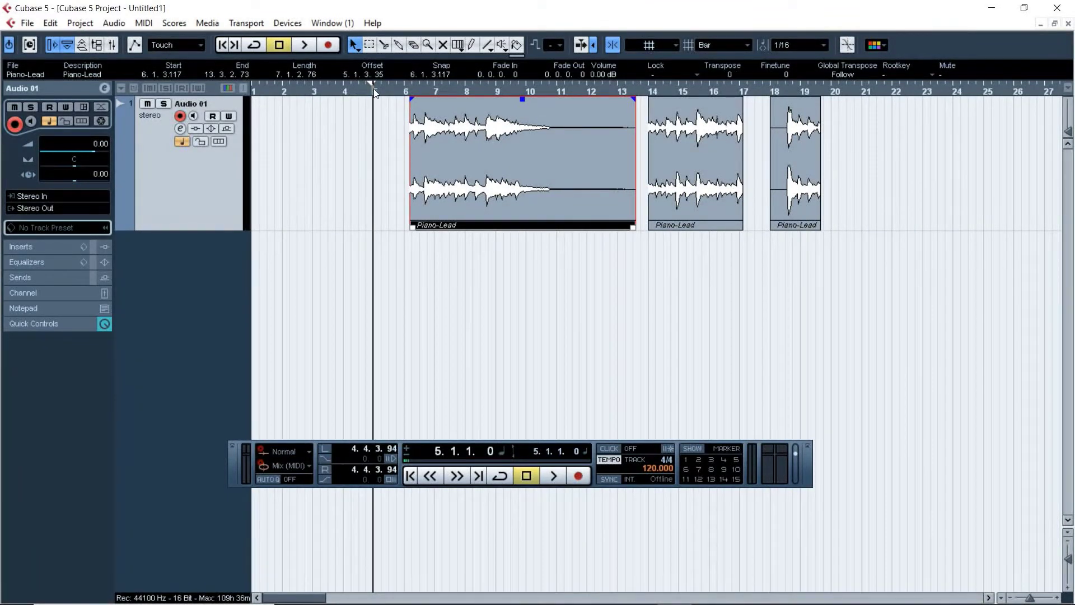
{"action": "left_click_drag", "start_coordinate": [374, 88], "coordinate": [344, 91]}
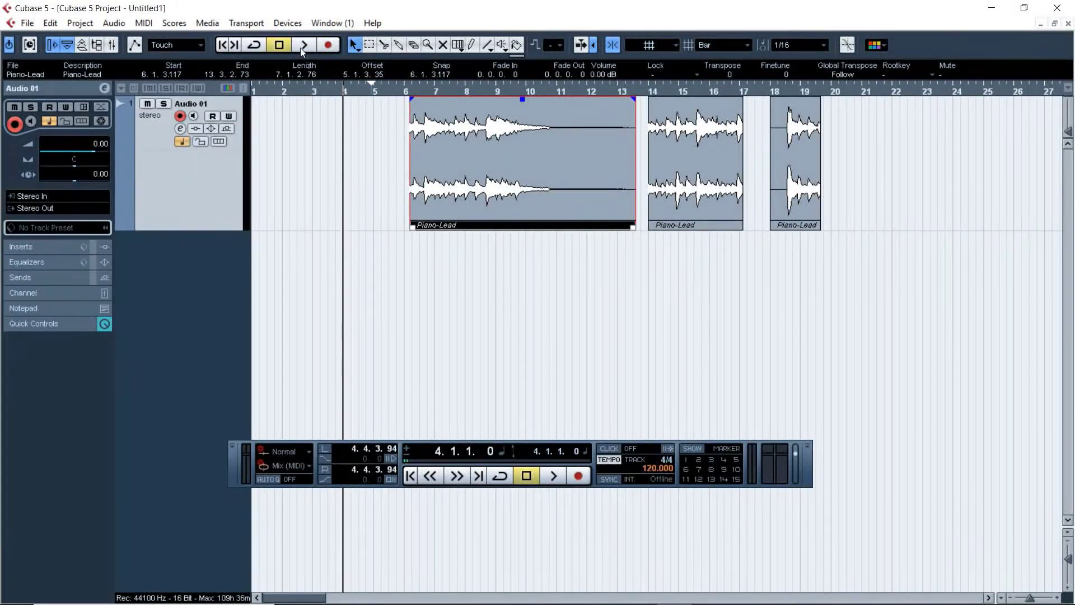
Lower Audio 01's volume to -16.11 during playback from bar 4, and return the stopped project cursor to bar 5.
{"action": "left_click", "coordinate": [302, 46]}
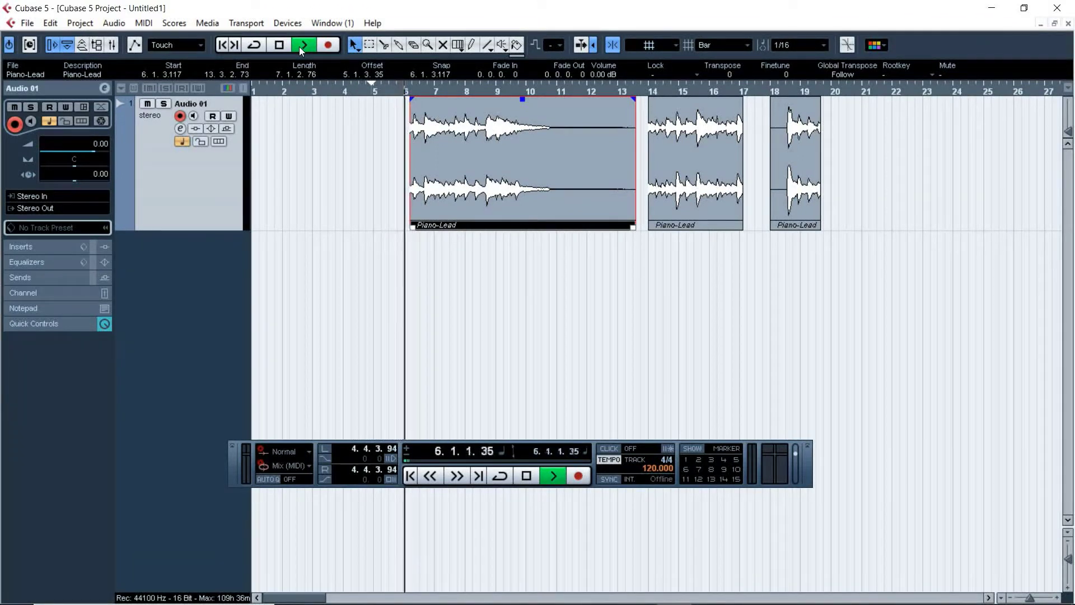
{"action": "left_click_drag", "start_coordinate": [93, 151], "coordinate": [61, 153]}
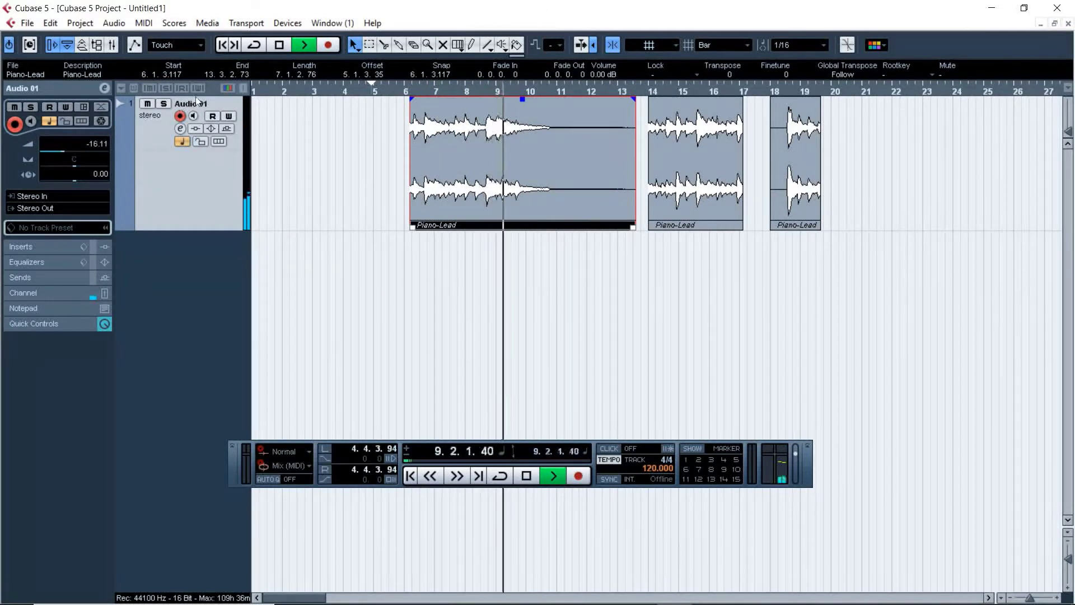
{"action": "left_click", "coordinate": [279, 45]}
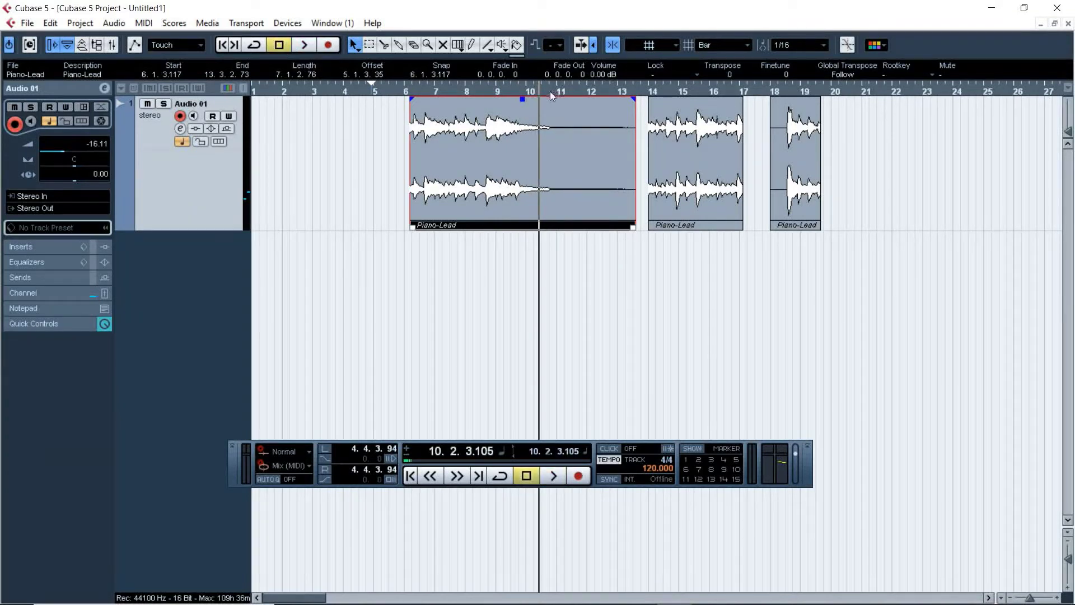
{"action": "left_click_drag", "start_coordinate": [538, 89], "coordinate": [324, 109]}
Set the snap type to Magnetic Cursor, with the project cursor at 5.2.3.68, and move the first Piano-Lead event's start to 5.4.4.93.
{"action": "left_click", "coordinate": [652, 50]}
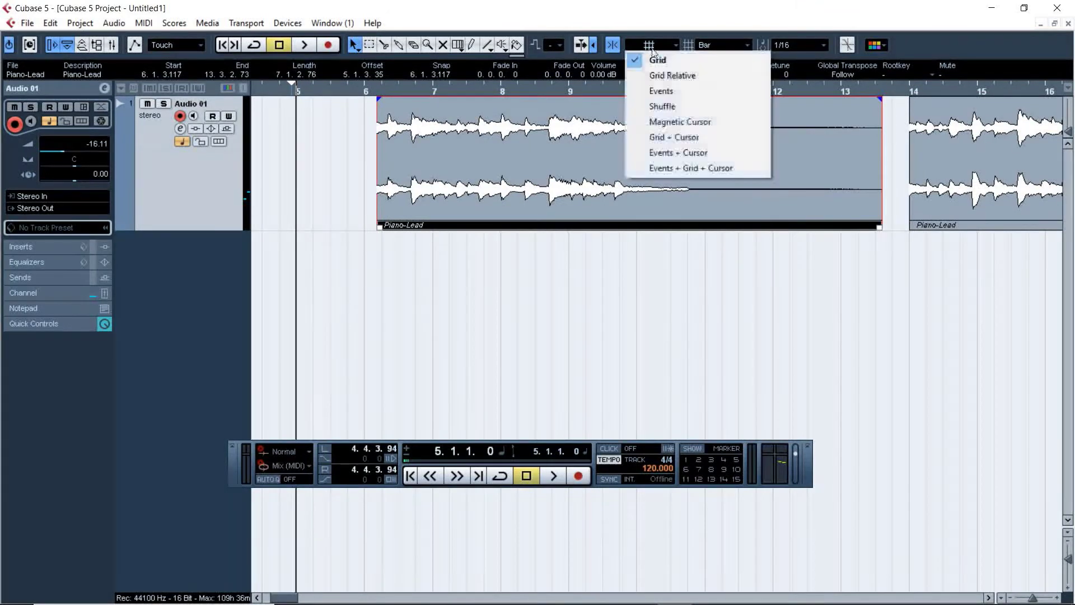
{"action": "left_click", "coordinate": [683, 119]}
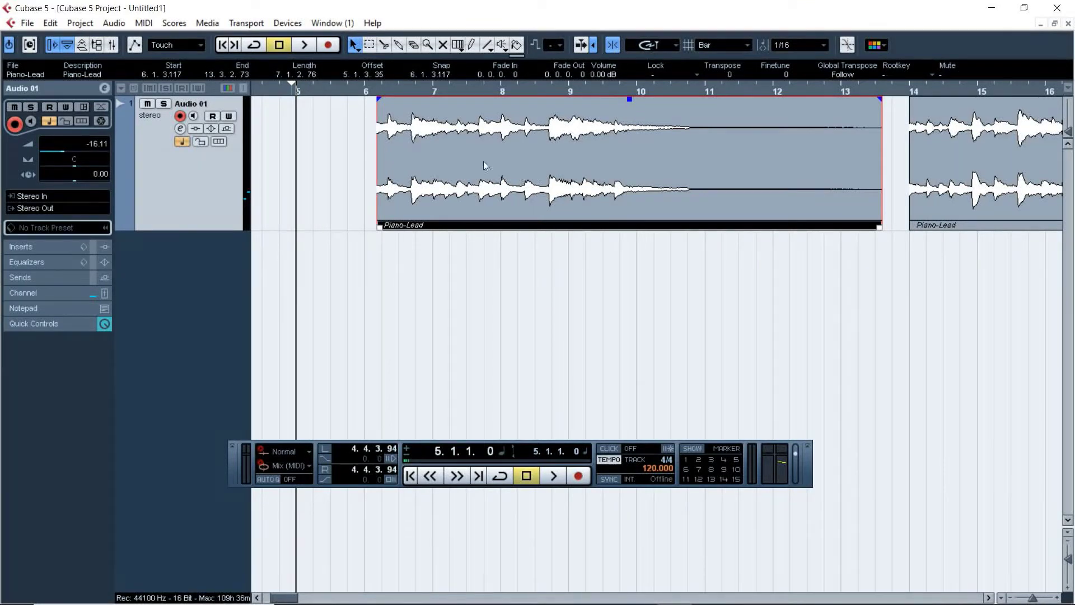
{"action": "left_click_drag", "start_coordinate": [311, 93], "coordinate": [323, 92]}
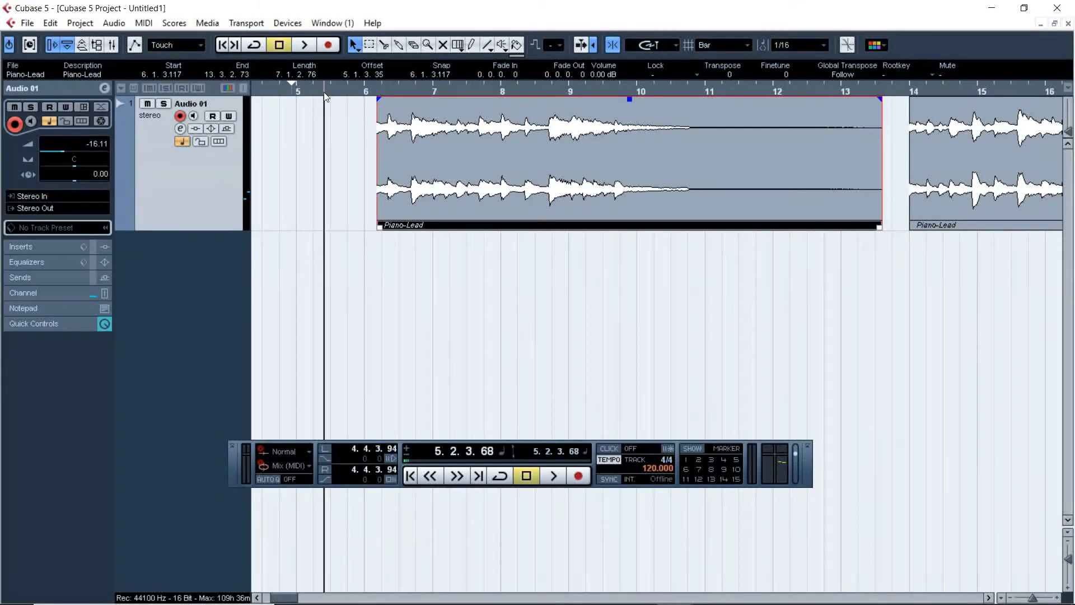
{"action": "mouse_move", "coordinate": [470, 165]}
{"action": "left_mouse_down"}
{"action": "mouse_move", "coordinate": [422, 169]}
{"action": "mouse_move", "coordinate": [482, 166]}
{"action": "mouse_move", "coordinate": [461, 166]}
{"action": "left_mouse_up"}
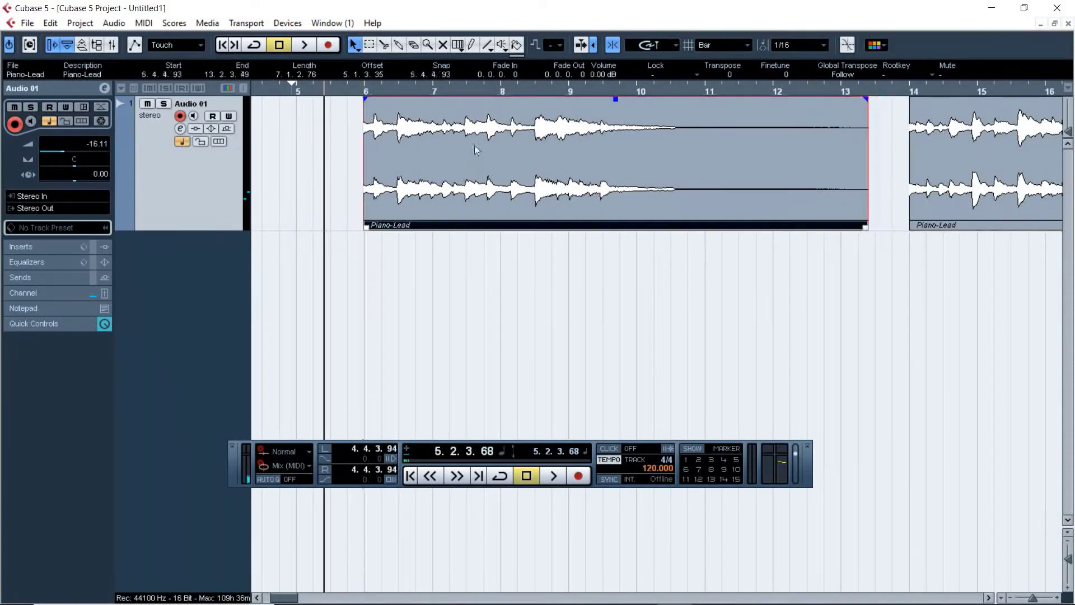
Set the snap type to Events and move the first Piano-Lead event's start to 6.1.2.70.
{"action": "left_click", "coordinate": [654, 49]}
{"action": "left_click", "coordinate": [661, 90]}
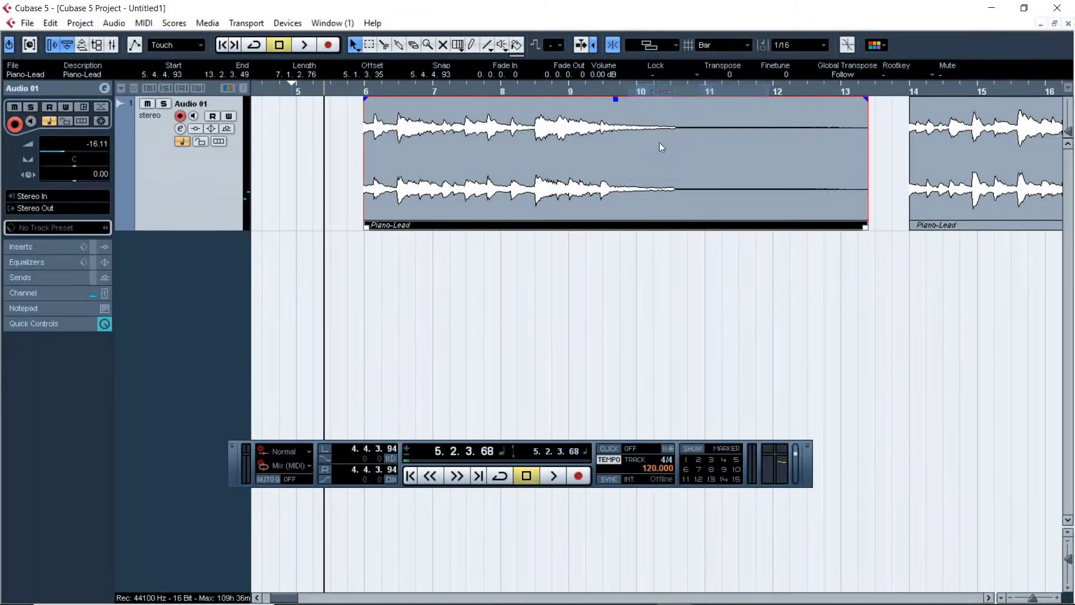
{"action": "mouse_move", "coordinate": [659, 143]}
{"action": "left_mouse_down"}
{"action": "mouse_move", "coordinate": [655, 150]}
{"action": "mouse_move", "coordinate": [698, 148]}
{"action": "mouse_move", "coordinate": [667, 143]}
{"action": "left_mouse_up"}
Set the snap type back to Magnetic Cursor and move the first Piano-Lead event's start to 5.3.4.80.
{"action": "left_click", "coordinate": [649, 49]}
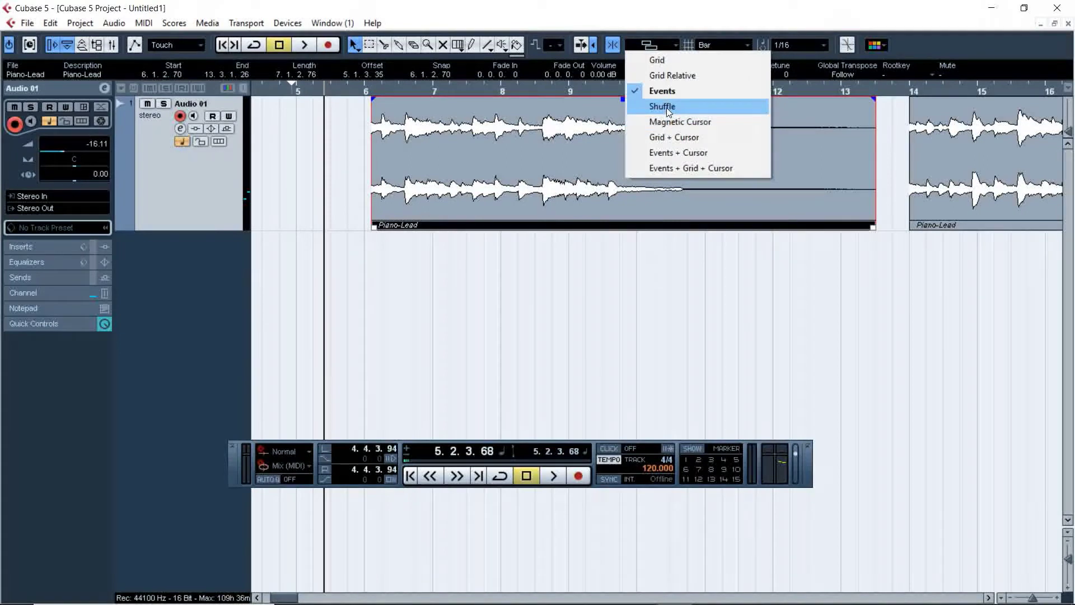
{"action": "left_click", "coordinate": [667, 118]}
{"action": "mouse_move", "coordinate": [594, 163]}
{"action": "left_mouse_down"}
{"action": "mouse_move", "coordinate": [557, 162]}
{"action": "mouse_move", "coordinate": [600, 163]}
{"action": "left_mouse_up"}
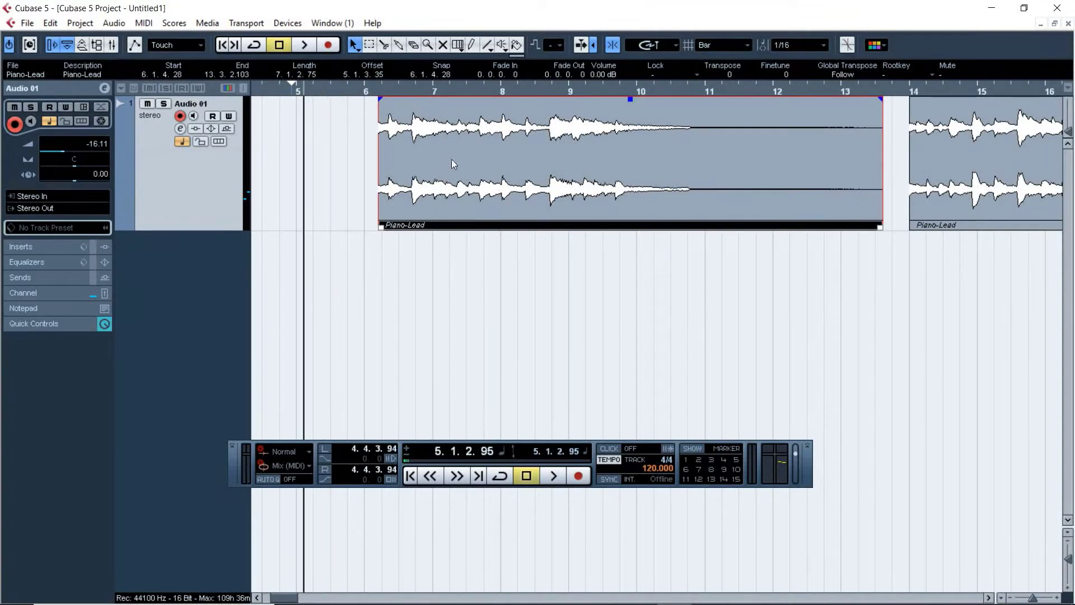
{"action": "left_click_drag", "start_coordinate": [452, 163], "coordinate": [429, 167]}
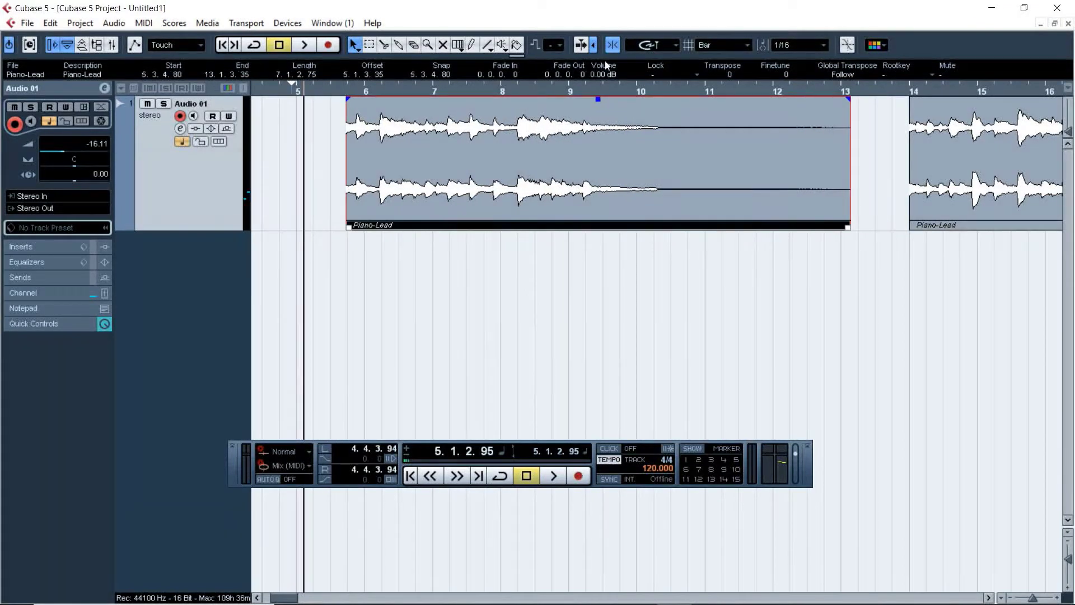
Set the snap type to Grid + Cursor and move the first Piano-Lead event to start at bar 8.
{"action": "left_click", "coordinate": [647, 48]}
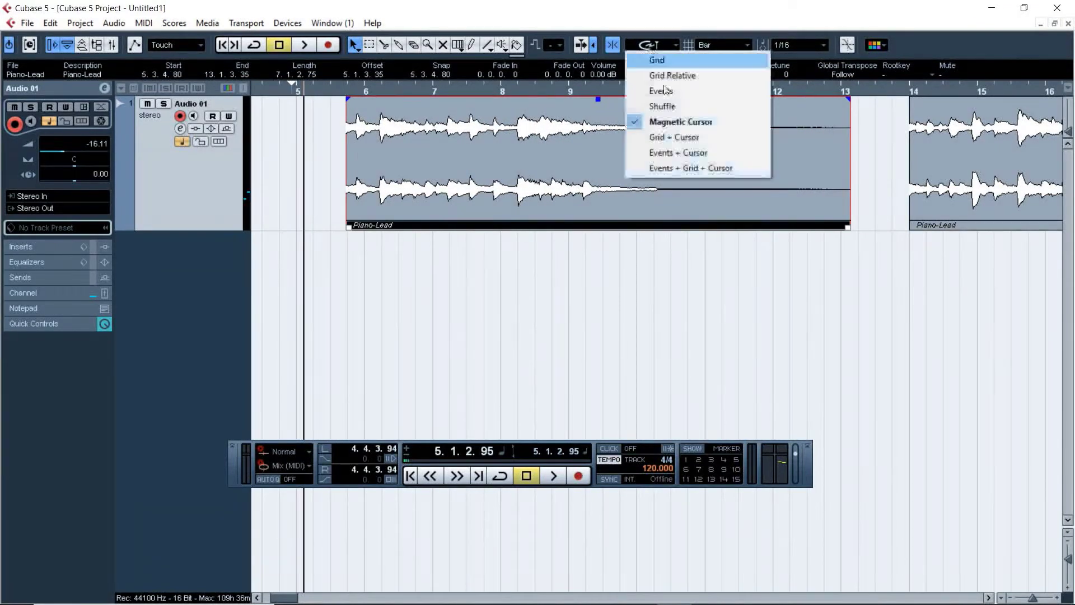
{"action": "left_click", "coordinate": [667, 139]}
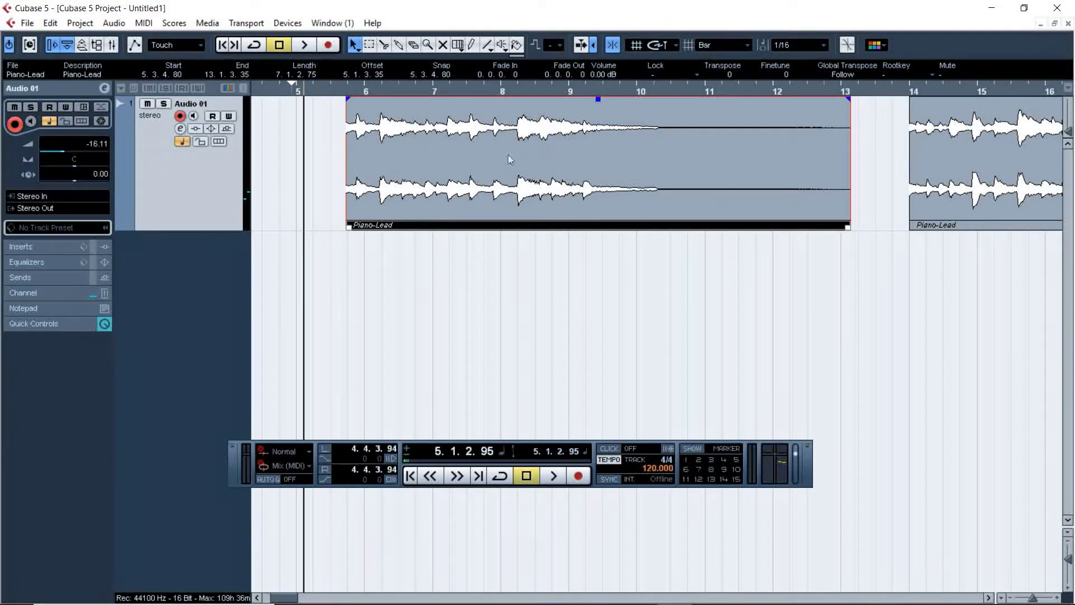
{"action": "left_click_drag", "start_coordinate": [437, 172], "coordinate": [557, 155]}
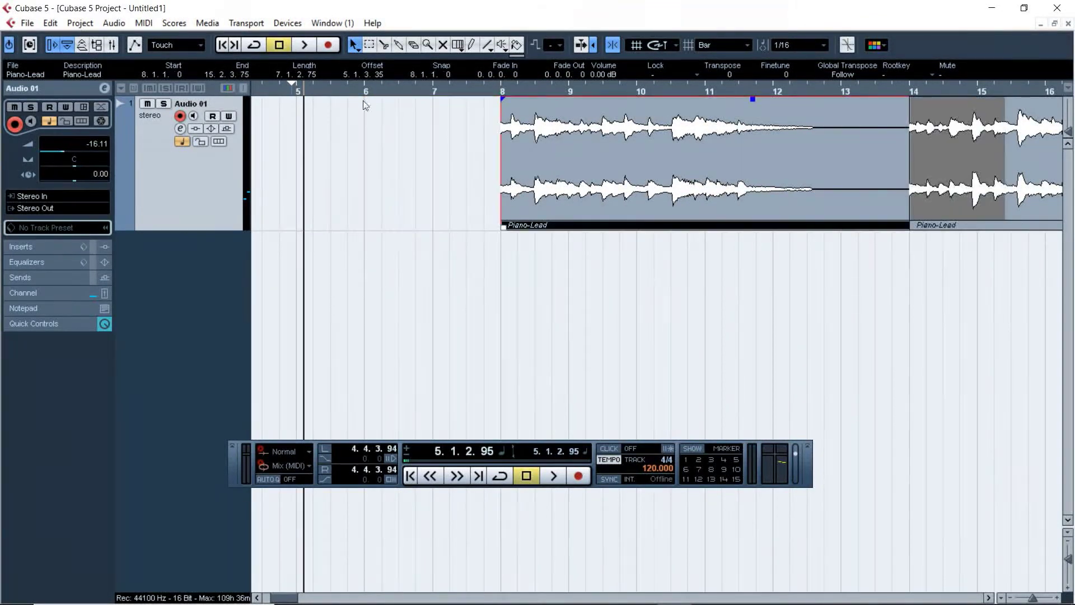
Place the project cursor at 6.2.4.100 with Snap off, and snap the first Piano-Lead event's start to it with Snap re-enabled.
{"action": "left_click_drag", "start_coordinate": [335, 91], "coordinate": [364, 91]}
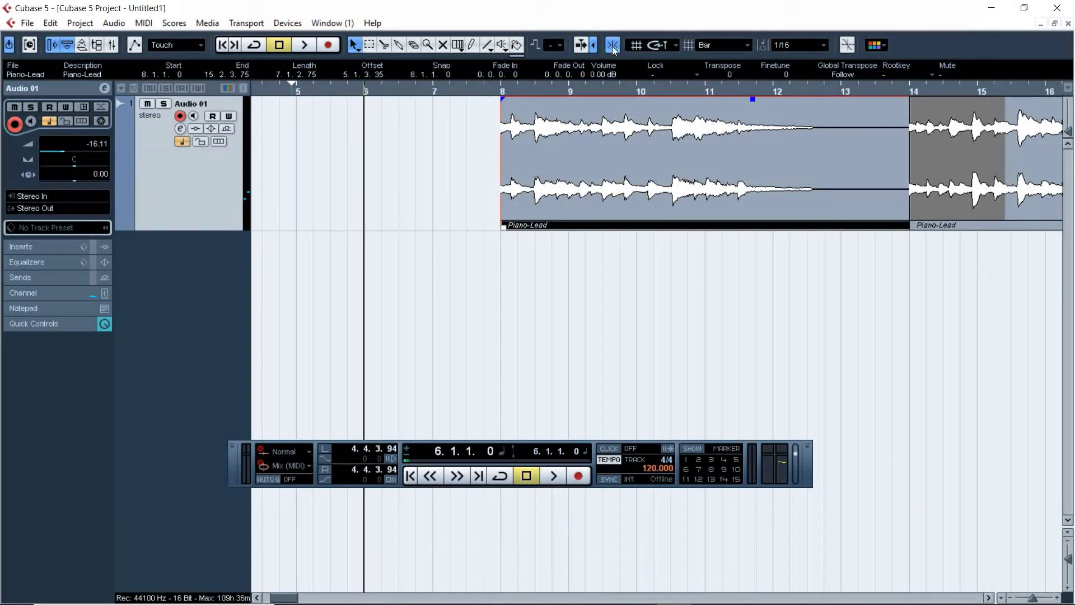
{"action": "left_click", "coordinate": [399, 90]}
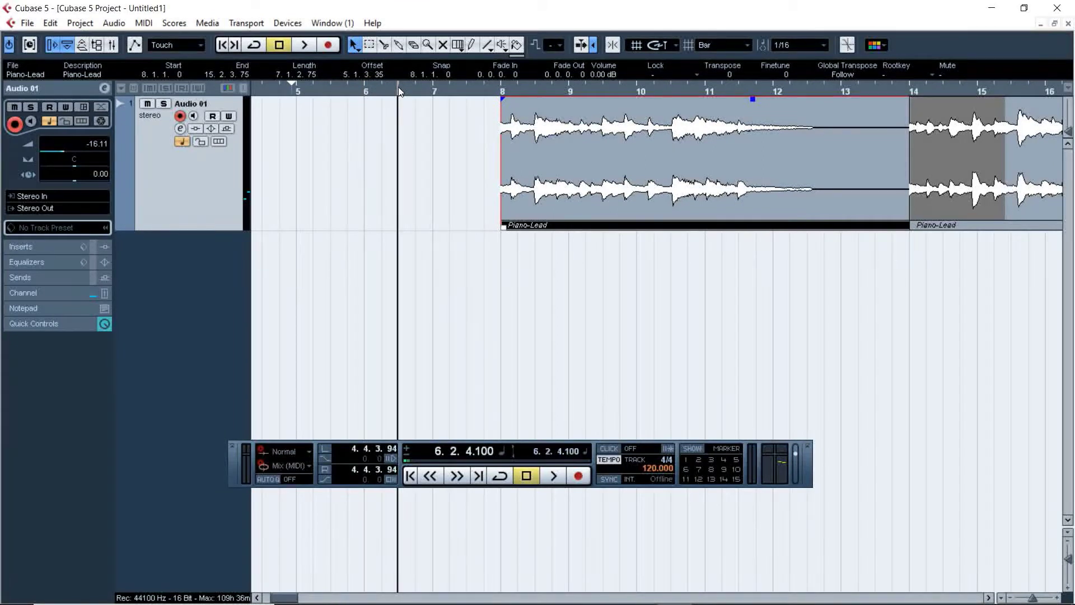
{"action": "left_click", "coordinate": [612, 44]}
{"action": "left_click_drag", "start_coordinate": [624, 157], "coordinate": [495, 148]}
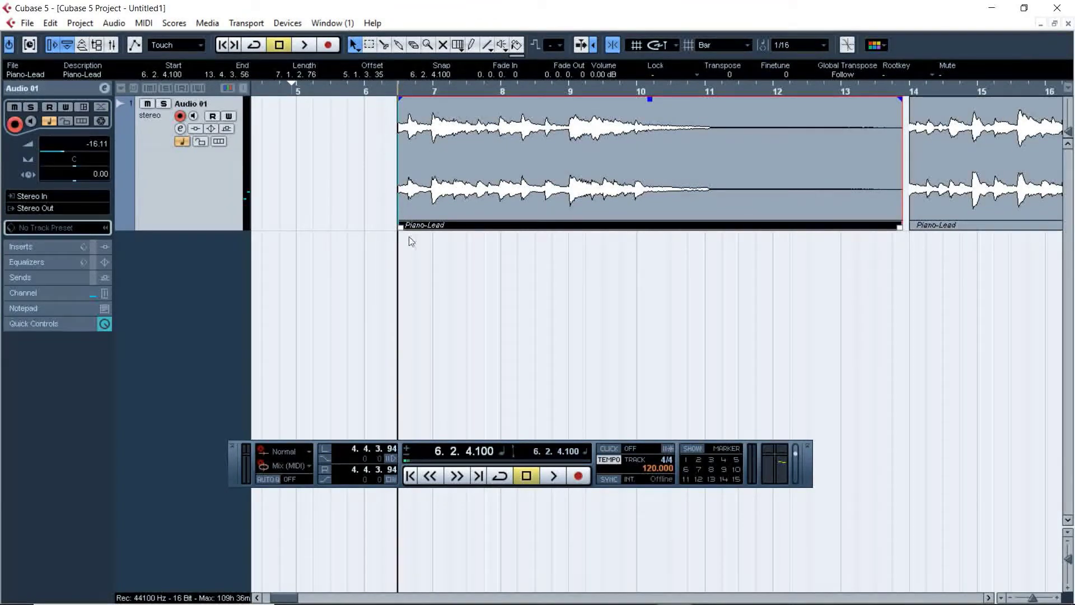
Set the snap type to Events + Cursor and place the project cursor at 5.4.2.37.
{"action": "left_click", "coordinate": [655, 45]}
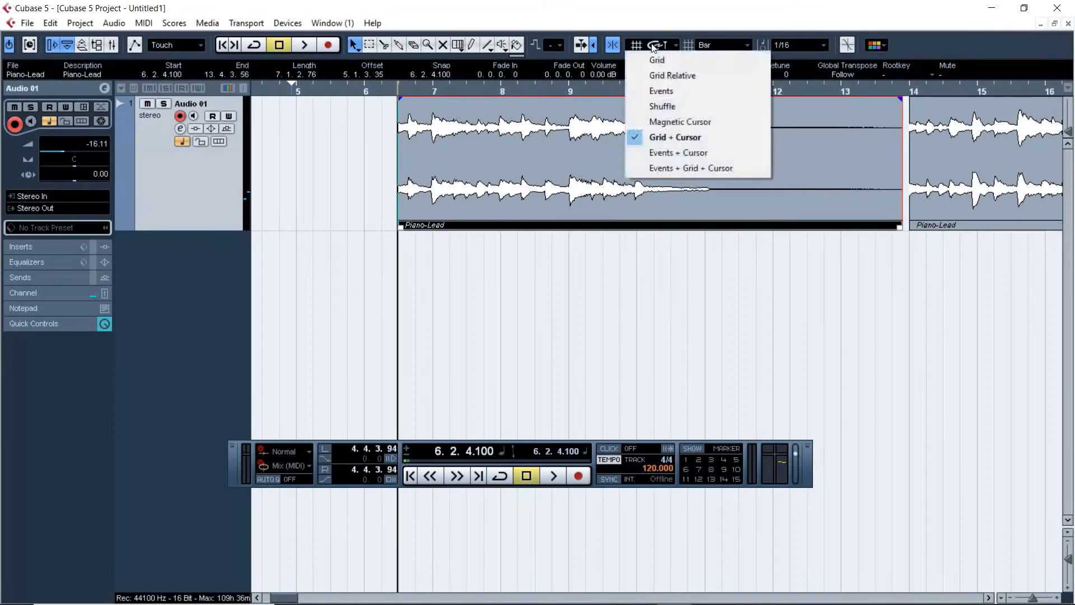
{"action": "left_click", "coordinate": [669, 153]}
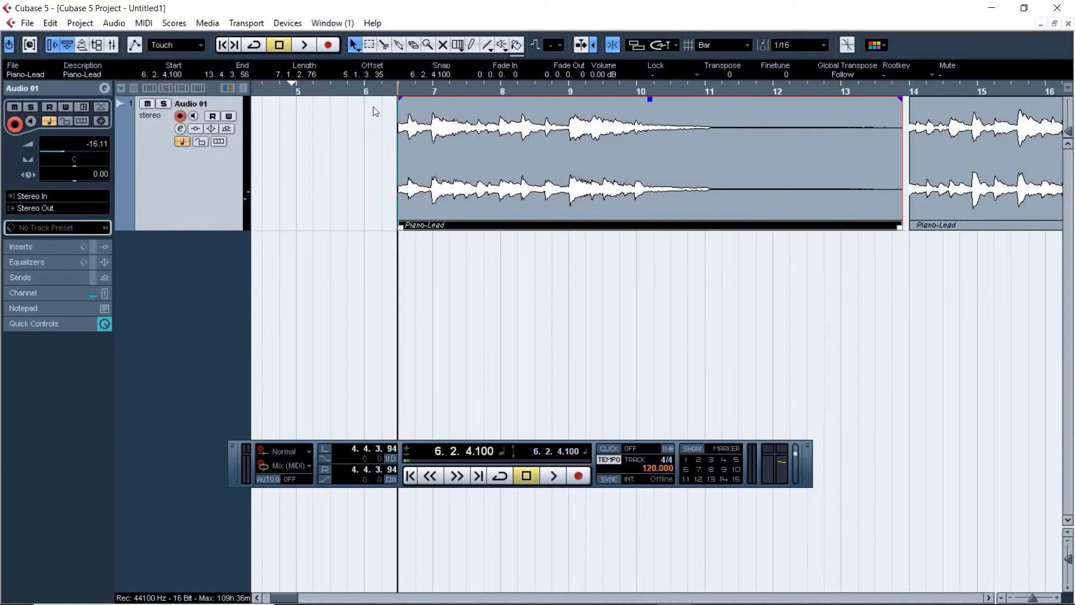
{"action": "left_click", "coordinate": [353, 91]}
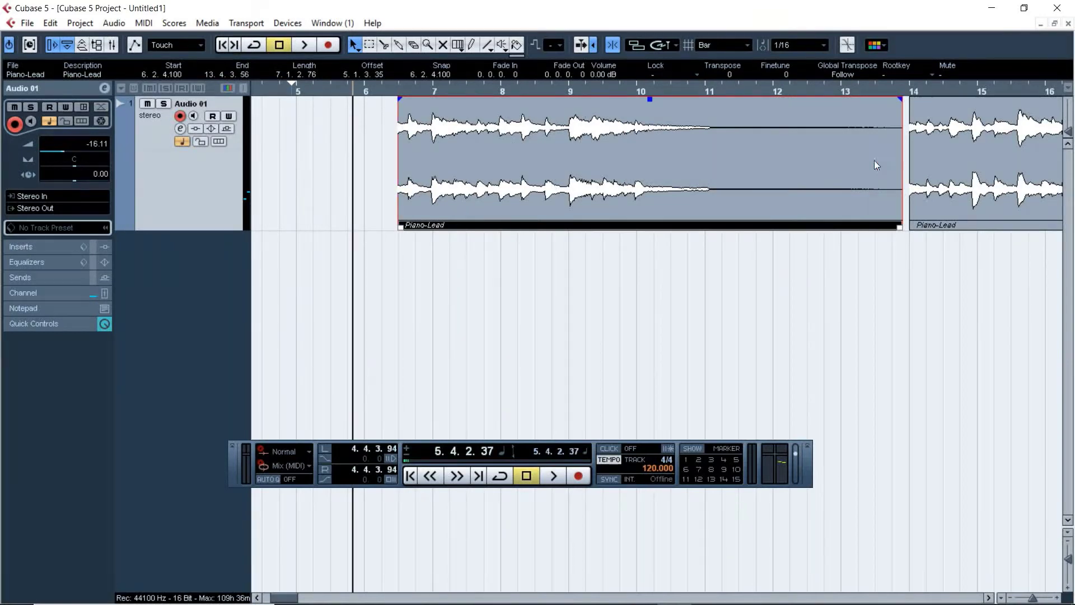
Snap the second Piano-Lead event to the end of the first one, and snap the first event's start to the project cursor.
{"action": "key", "text": "g"}
{"action": "key", "text": "g"}
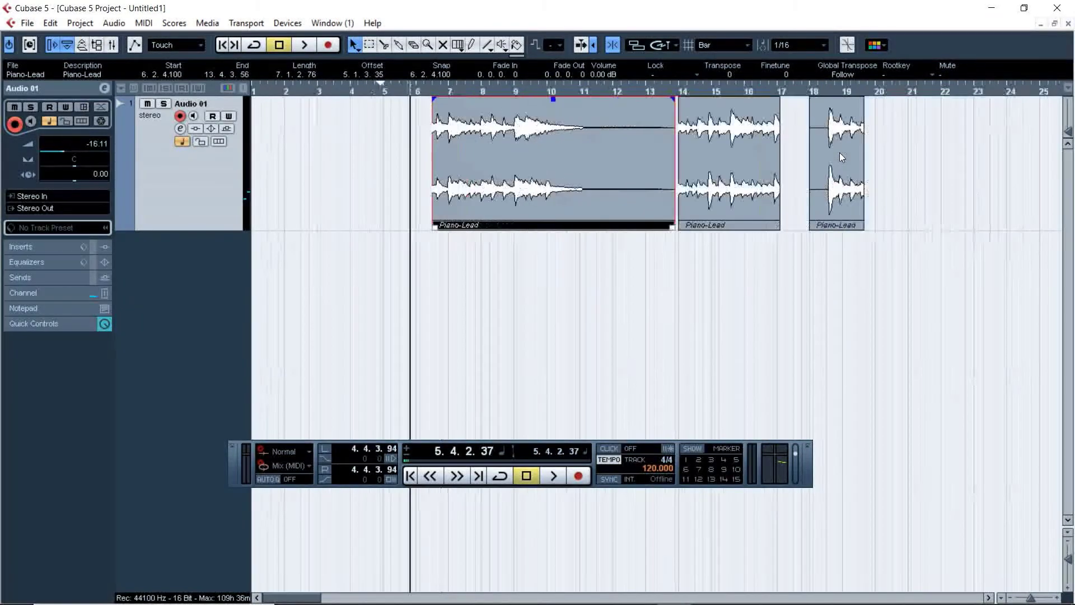
{"action": "mouse_move", "coordinate": [730, 157]}
{"action": "left_mouse_down"}
{"action": "mouse_move", "coordinate": [764, 157]}
{"action": "mouse_move", "coordinate": [723, 157]}
{"action": "mouse_move", "coordinate": [742, 165]}
{"action": "left_mouse_up"}
{"action": "left_click", "coordinate": [659, 47]}
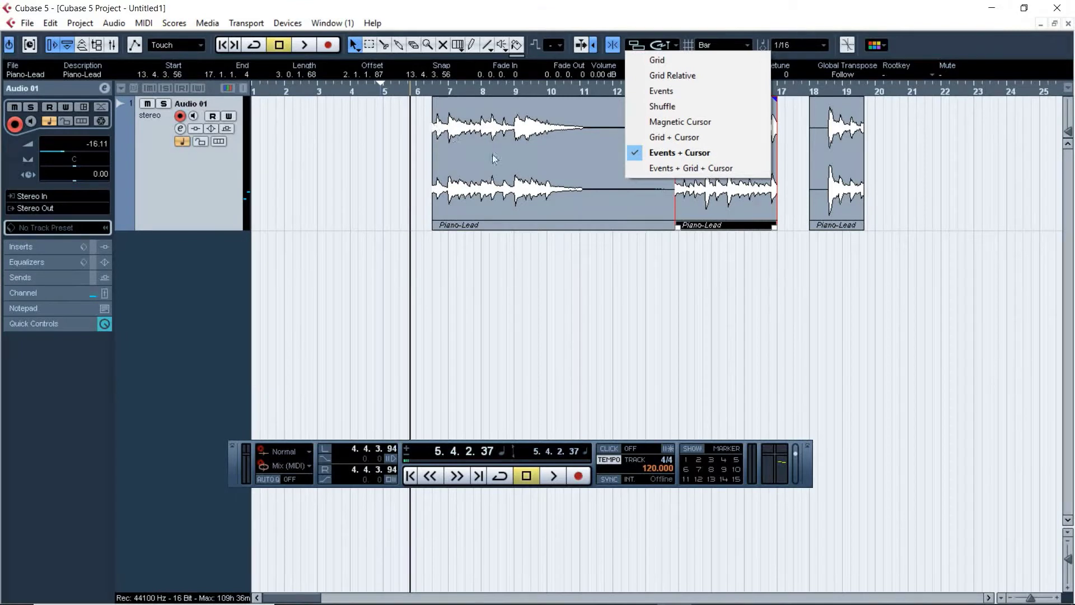
{"action": "left_click", "coordinate": [492, 155]}
{"action": "left_click_drag", "start_coordinate": [489, 155], "coordinate": [462, 169]}
Set the snap type to Events + Grid + Cursor and move the first Piano-Lead event to start at bar 6.
{"action": "left_click", "coordinate": [655, 47]}
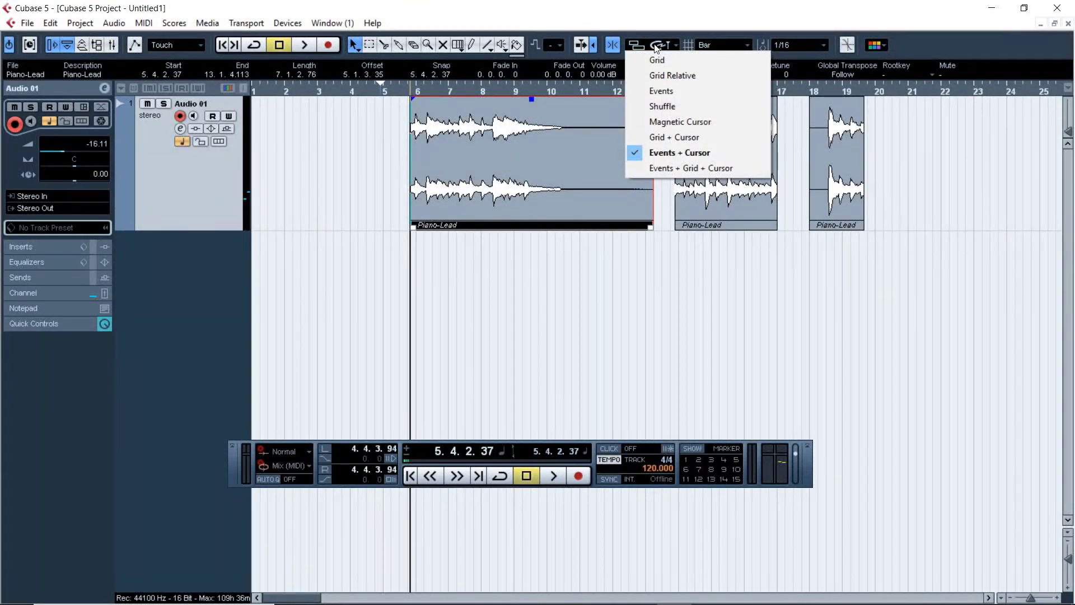
{"action": "left_click", "coordinate": [676, 167]}
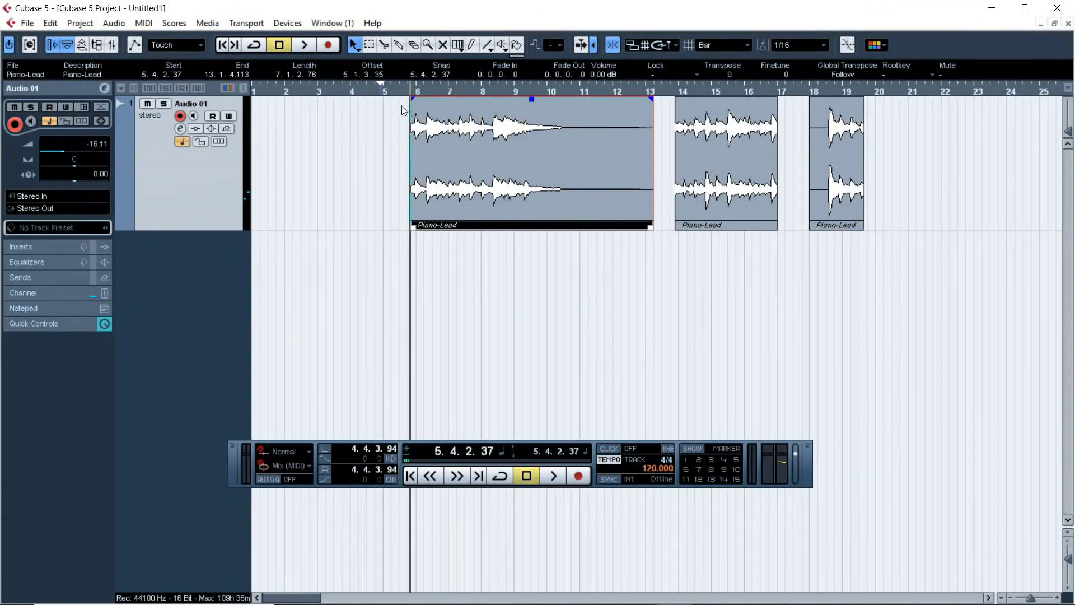
{"action": "left_click_drag", "start_coordinate": [363, 95], "coordinate": [343, 94]}
{"action": "mouse_move", "coordinate": [532, 172]}
{"action": "left_mouse_down"}
{"action": "mouse_move", "coordinate": [560, 177]}
{"action": "mouse_move", "coordinate": [468, 171]}
{"action": "mouse_move", "coordinate": [525, 170]}
{"action": "left_mouse_up"}
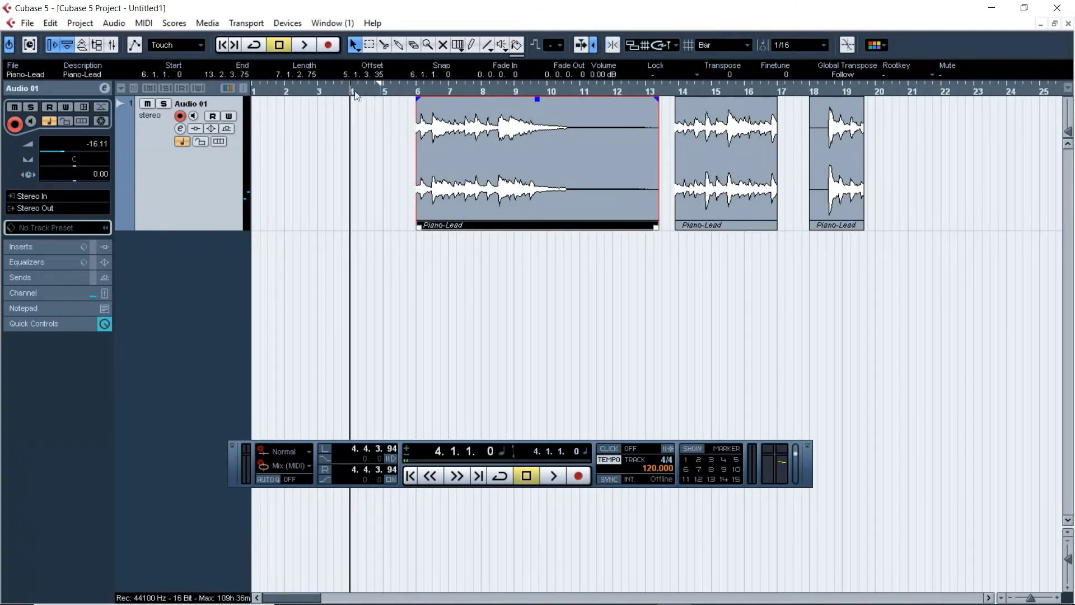
Place the project cursor at 3.3.3.117 with Snap off, and move the first Piano-Lead event to bar 5 with Snap re-enabled.
{"action": "left_click", "coordinate": [341, 91]}
{"action": "left_click_drag", "start_coordinate": [482, 160], "coordinate": [457, 168]}
{"action": "left_click", "coordinate": [612, 45]}
{"action": "left_click_drag", "start_coordinate": [574, 105], "coordinate": [546, 164]}
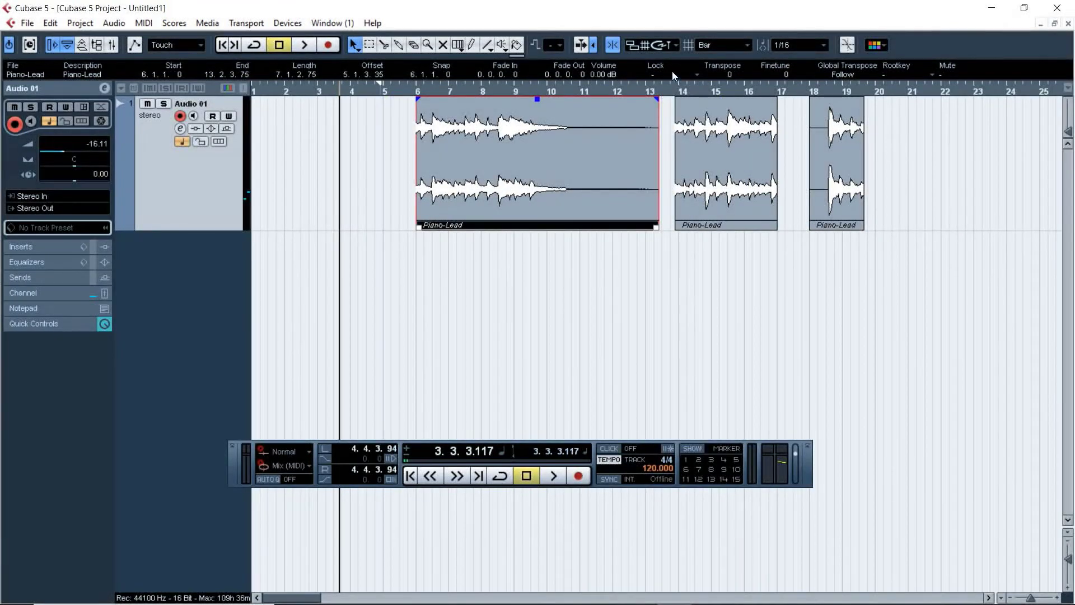
{"action": "left_click", "coordinate": [674, 44]}
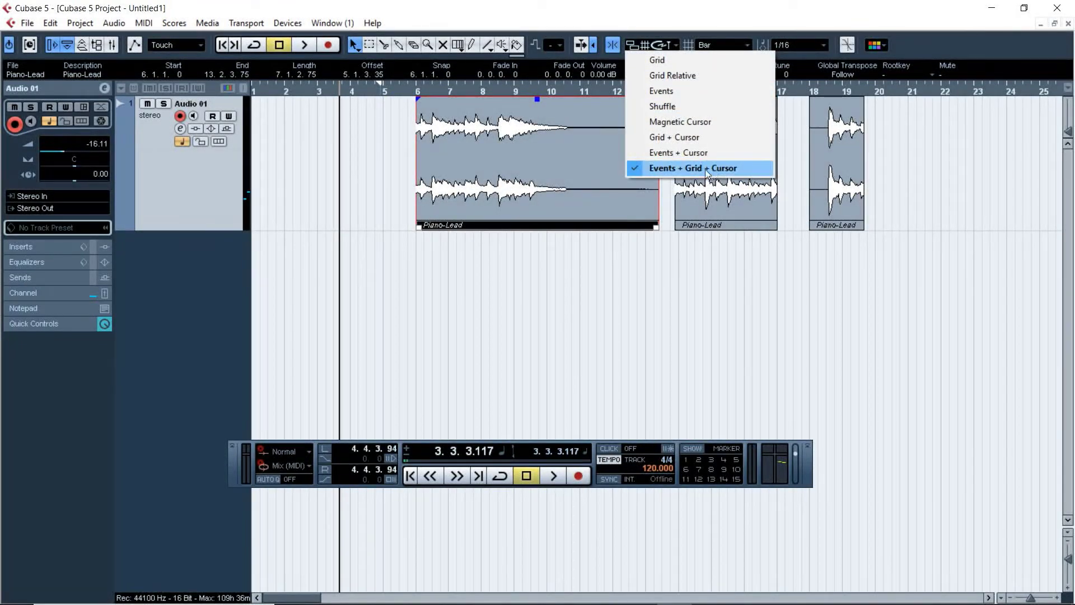
{"action": "left_click", "coordinate": [564, 172]}
{"action": "left_click_drag", "start_coordinate": [567, 172], "coordinate": [538, 176]}
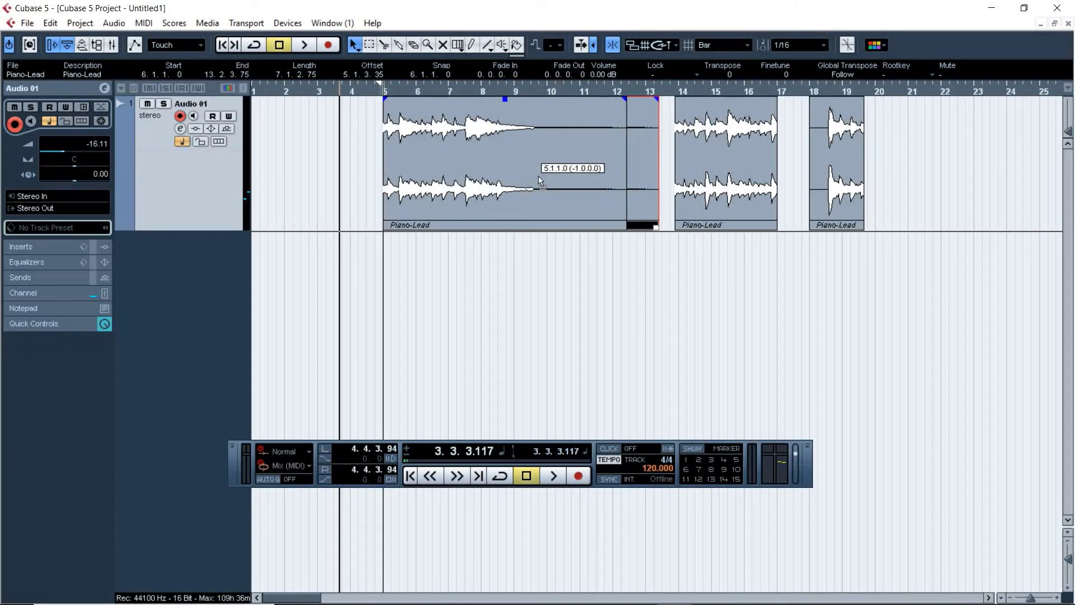
Set the snap type to Grid and look over the grid type choices.
{"action": "left_click", "coordinate": [646, 46]}
{"action": "left_click", "coordinate": [653, 58]}
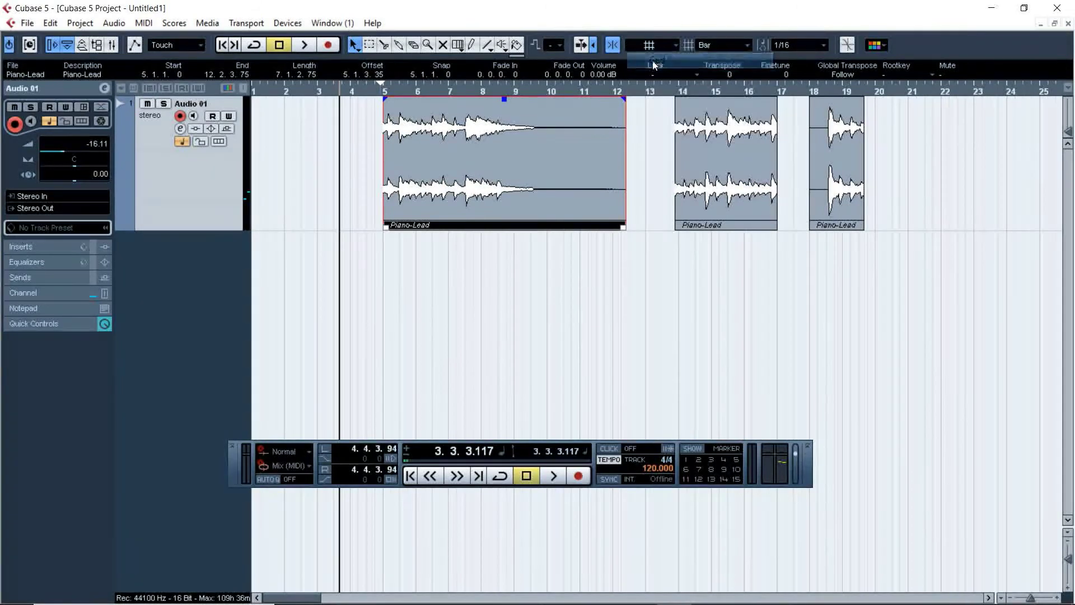
{"action": "left_click", "coordinate": [715, 43]}
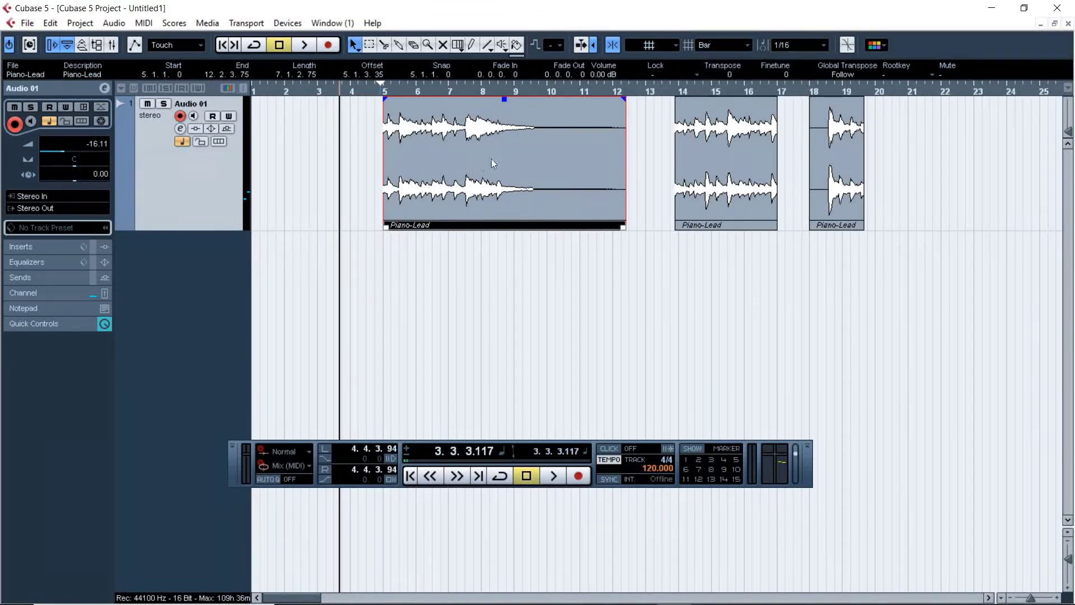
Move the first Piano-Lead event to start at bar 6 and trim its end to bar 11.
{"action": "left_click_drag", "start_coordinate": [435, 164], "coordinate": [454, 140]}
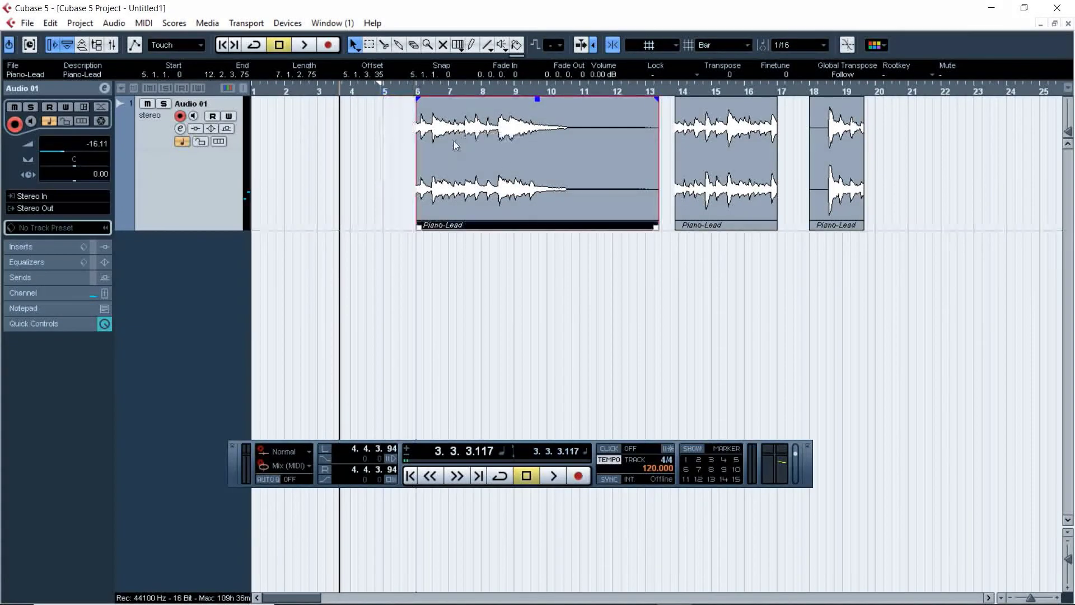
{"action": "left_click_drag", "start_coordinate": [655, 227], "coordinate": [579, 229]}
Set the grid type to Beat, move the Transport panel up below the audio track and select its 4/4 time signature.
{"action": "left_click", "coordinate": [720, 51]}
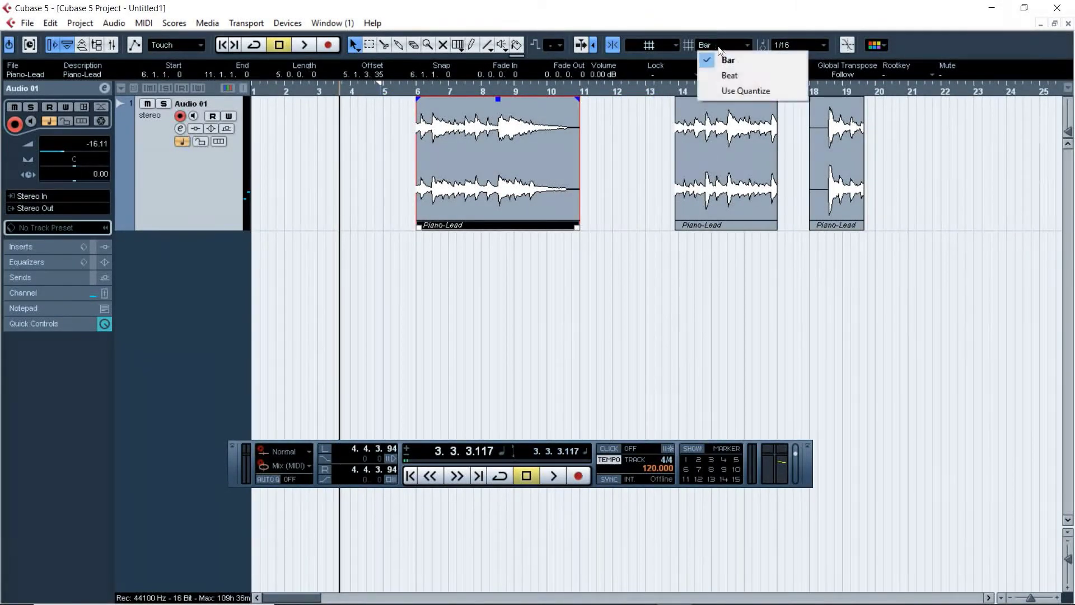
{"action": "left_click", "coordinate": [731, 77]}
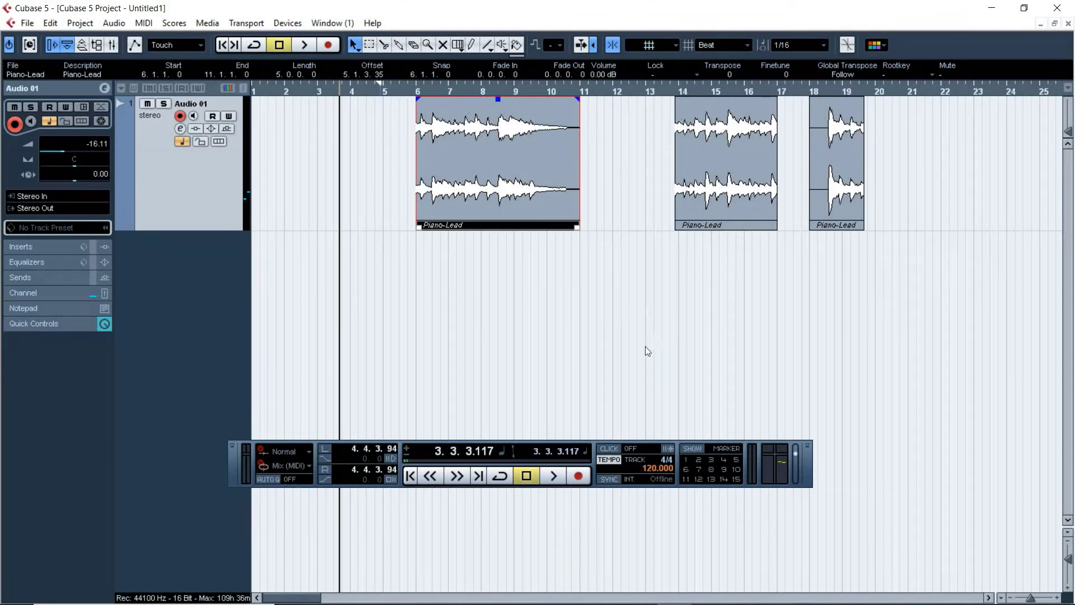
{"action": "left_click_drag", "start_coordinate": [595, 447], "coordinate": [513, 310]}
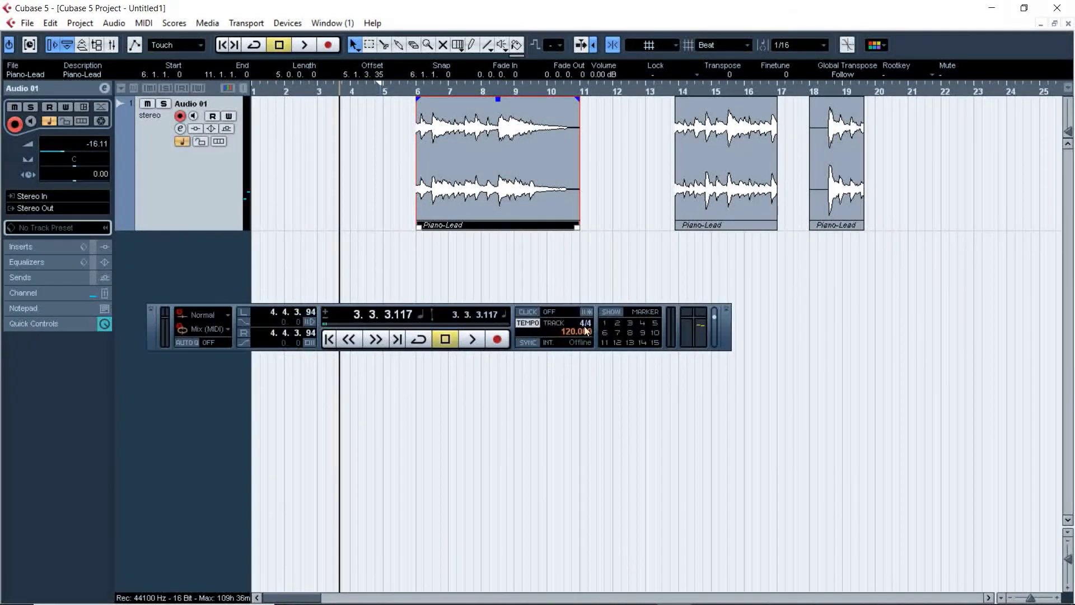
{"action": "left_click", "coordinate": [584, 325]}
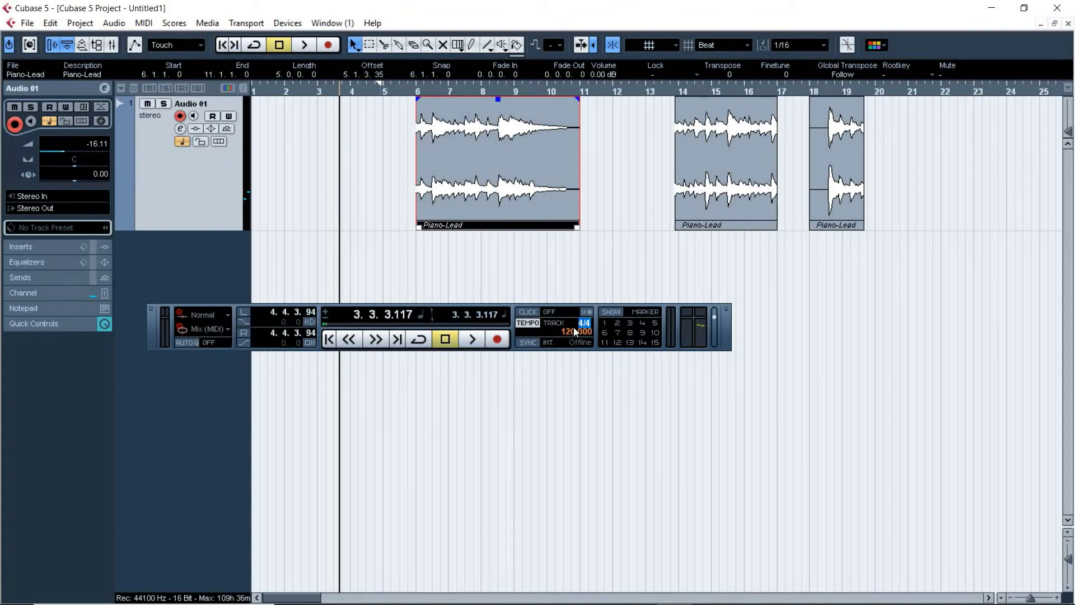
Place the project cursor at 6.1.1.0 and set the grid type to Use Quantize.
{"action": "left_click", "coordinate": [417, 93]}
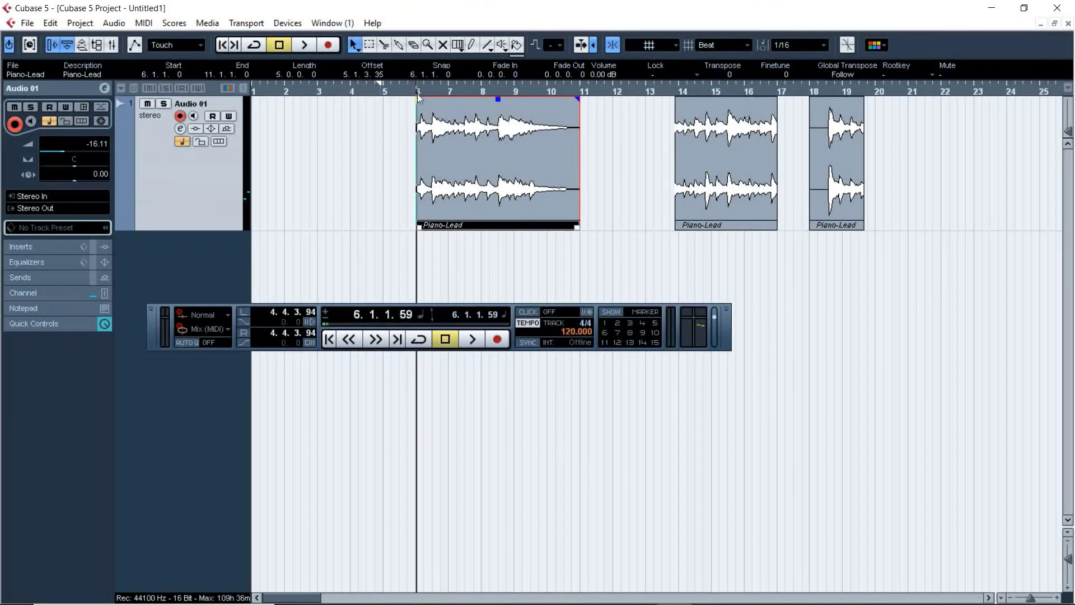
{"action": "left_click_drag", "start_coordinate": [418, 97], "coordinate": [474, 173]}
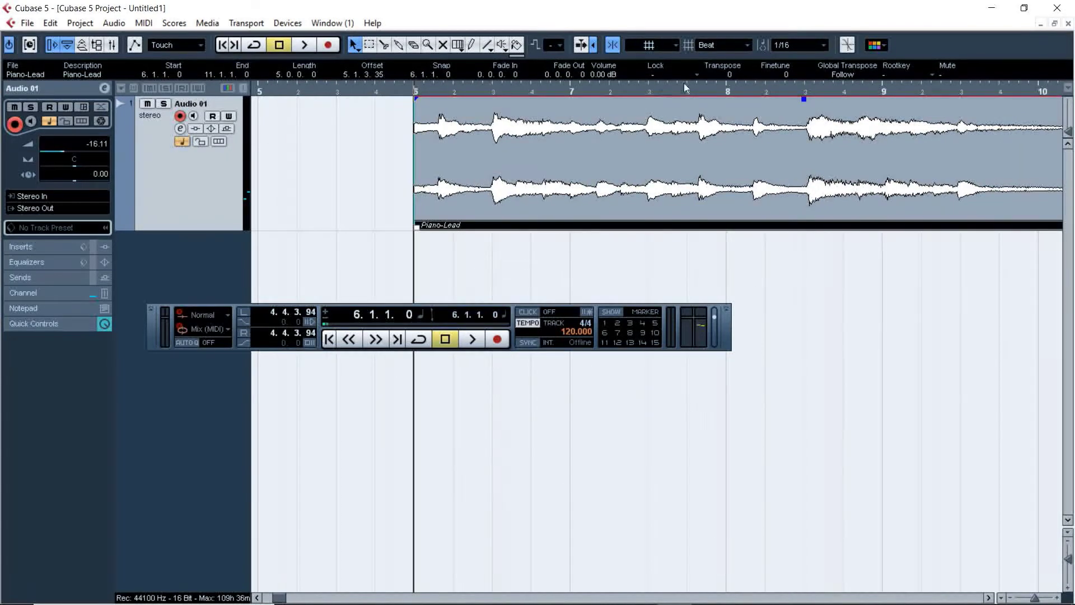
{"action": "left_click", "coordinate": [718, 46]}
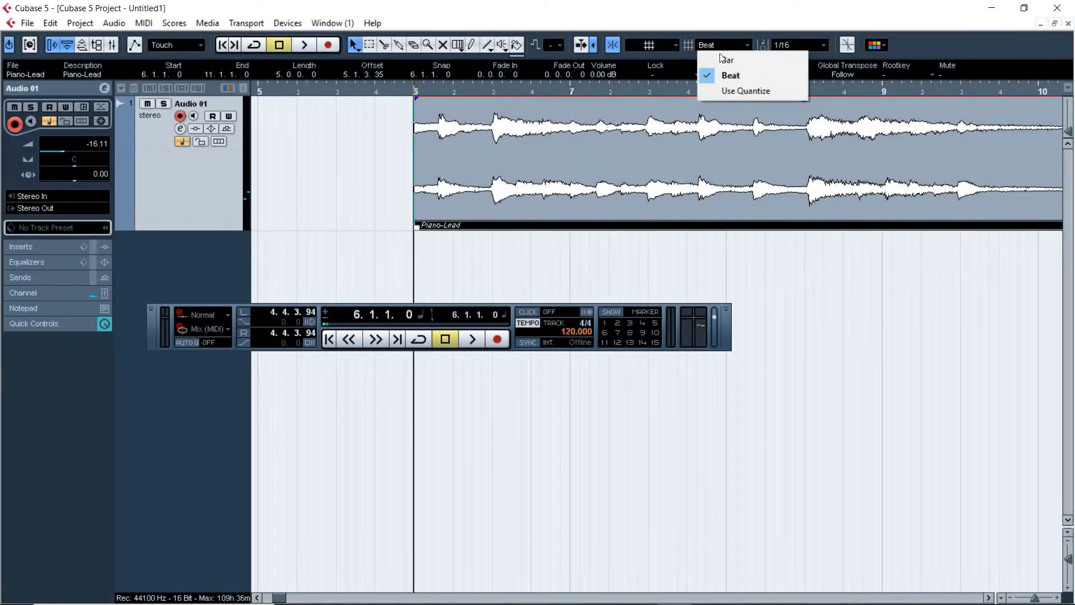
{"action": "left_click", "coordinate": [726, 92]}
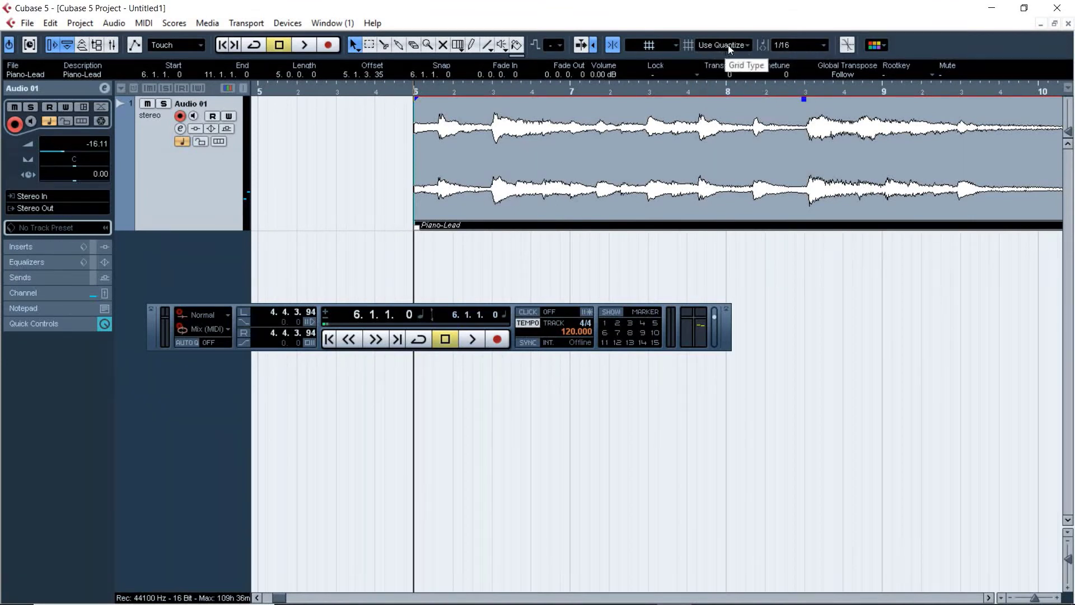
Set the quantize value to 1/1 with snap type Grid, and try moving the first Piano-Lead event to bar 7 and back to bar 6.
{"action": "left_click", "coordinate": [798, 45]}
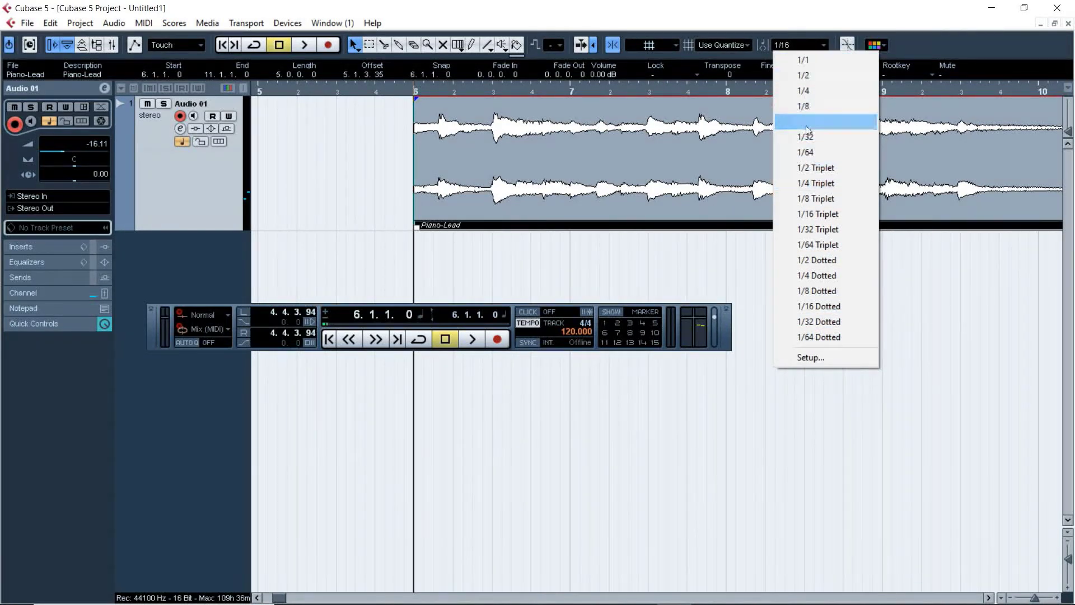
{"action": "left_click", "coordinate": [799, 60]}
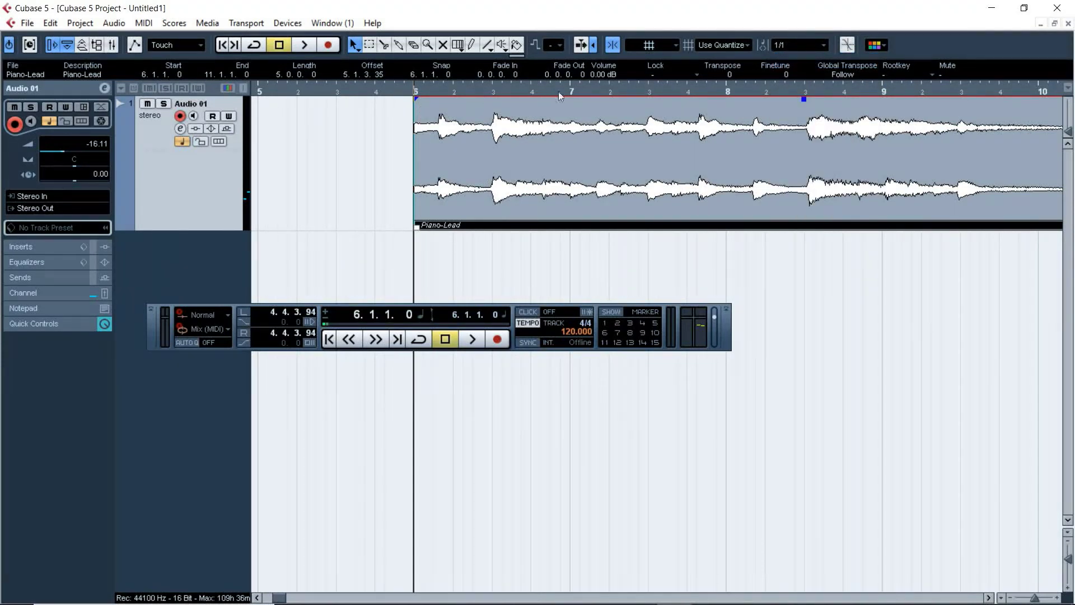
{"action": "left_click_drag", "start_coordinate": [451, 178], "coordinate": [492, 182]}
{"action": "left_click", "coordinate": [649, 45]}
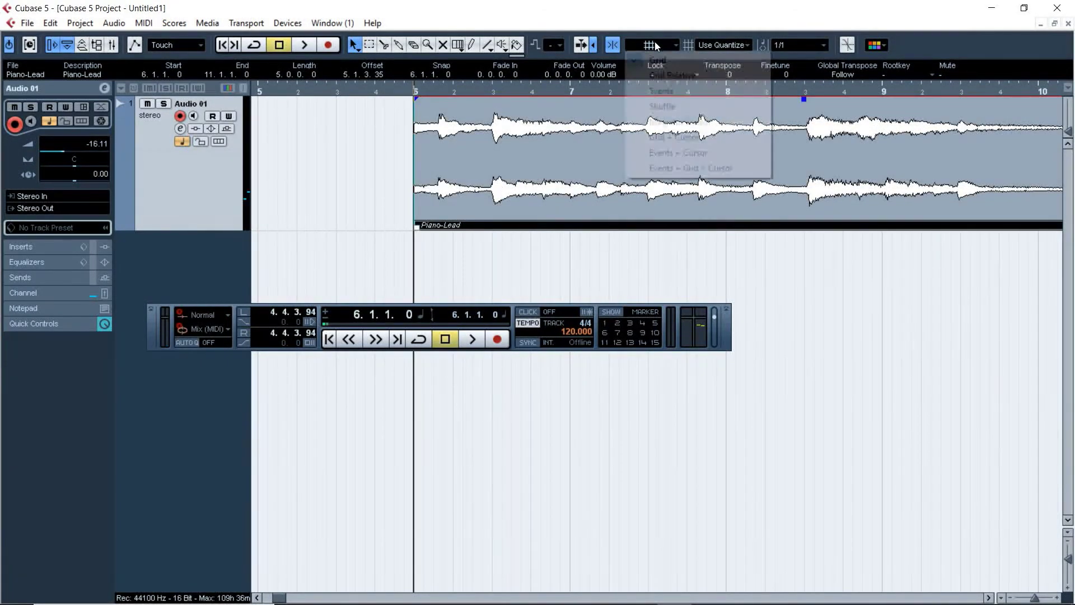
{"action": "left_click", "coordinate": [662, 60]}
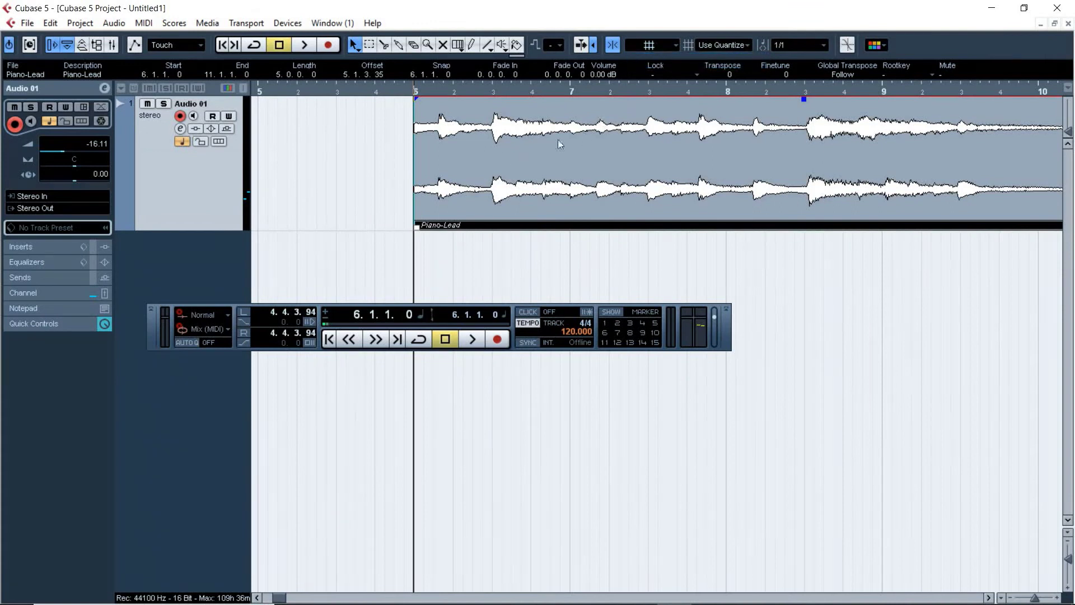
{"action": "left_click_drag", "start_coordinate": [443, 135], "coordinate": [481, 173]}
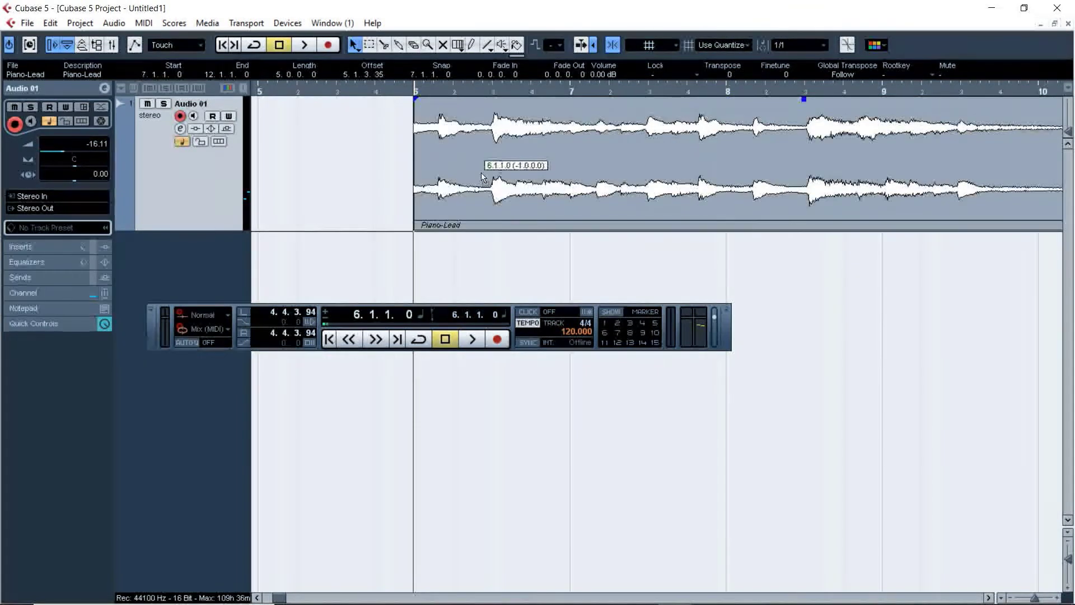
Set the quantize value to 1/2 and try moving the first Piano-Lead event along the half-note grid, returning it to bar 6.
{"action": "left_click", "coordinate": [790, 45]}
{"action": "left_click", "coordinate": [782, 84]}
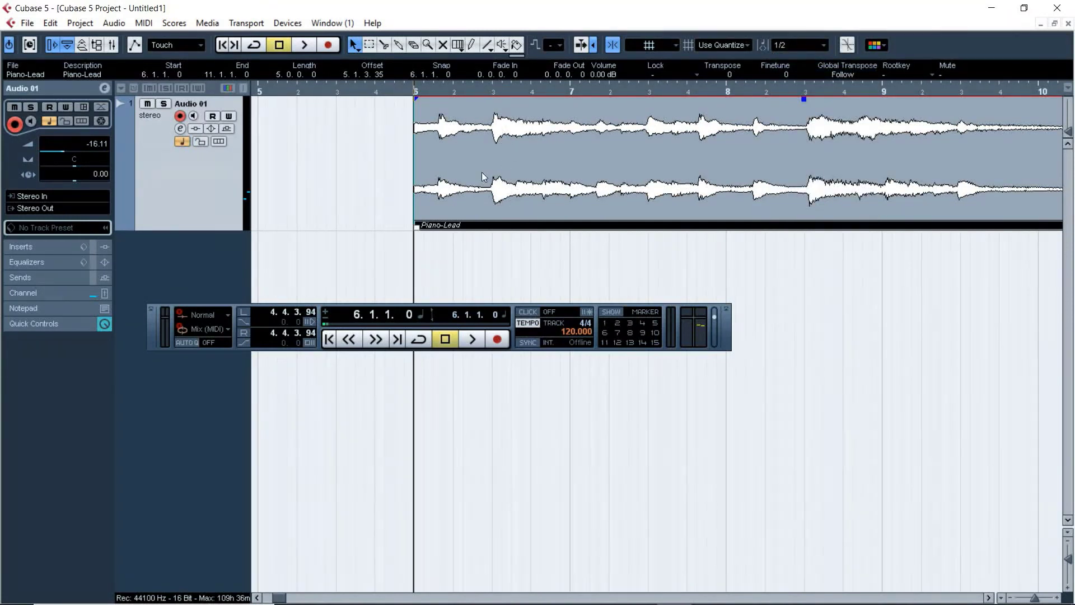
{"action": "left_click_drag", "start_coordinate": [481, 171], "coordinate": [480, 194]}
Set the quantize value to 1/4 and try moving the first Piano-Lead event along the quarter-note grid, returning it to bar 6.
{"action": "left_click", "coordinate": [790, 48]}
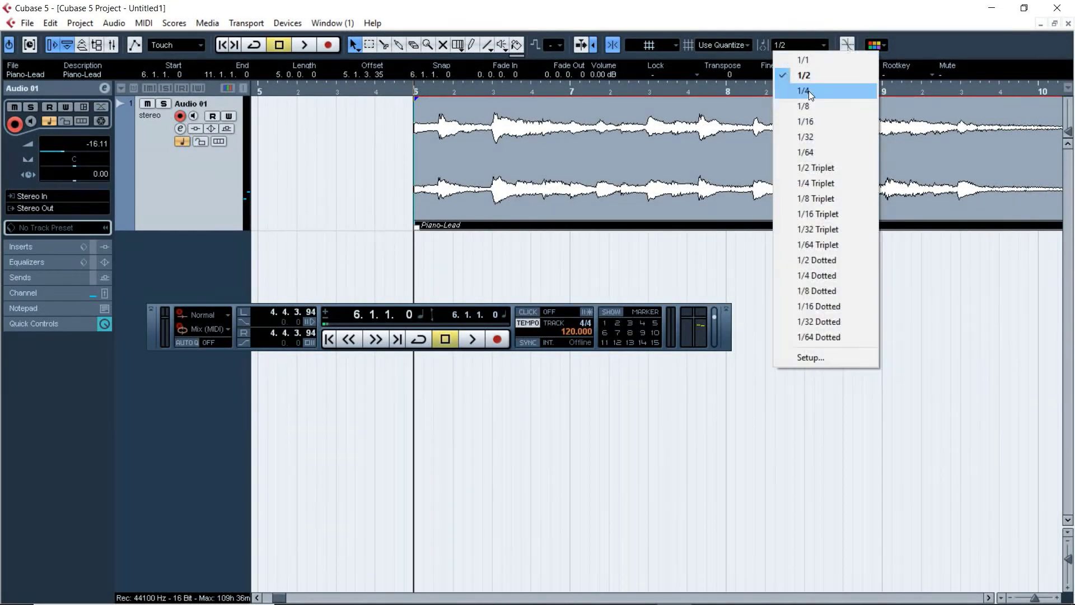
{"action": "left_click", "coordinate": [809, 91]}
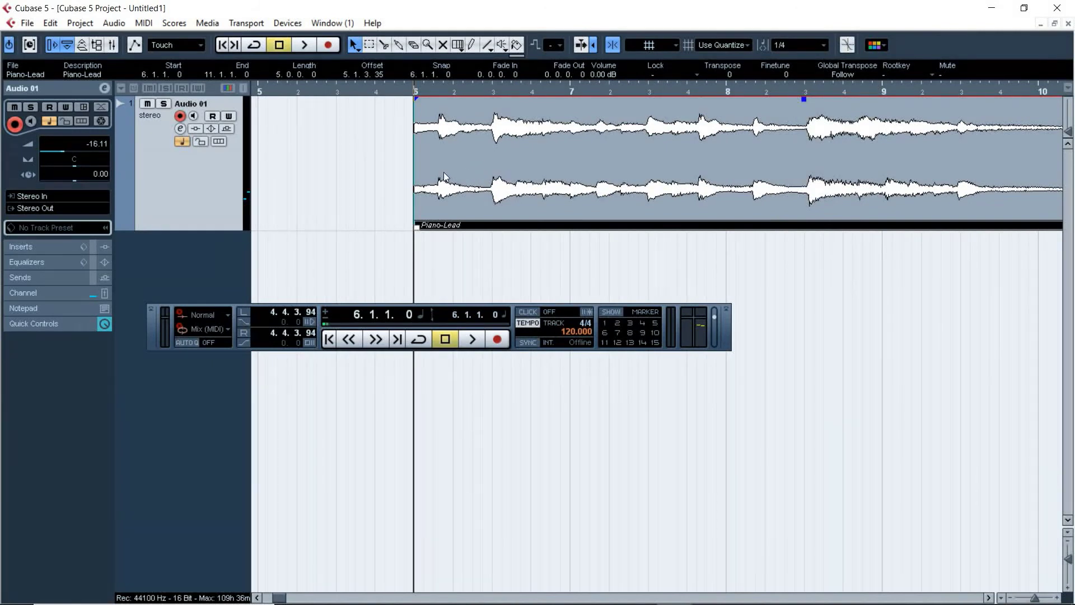
{"action": "mouse_move", "coordinate": [447, 170]}
{"action": "left_mouse_down"}
{"action": "mouse_move", "coordinate": [763, 145]}
{"action": "mouse_move", "coordinate": [445, 168]}
{"action": "left_mouse_up"}
Set the quantize value to 1/2 Triplet and try moving the first Piano-Lead event along the triplet grid, returning it to bar 6.
{"action": "left_click", "coordinate": [789, 45]}
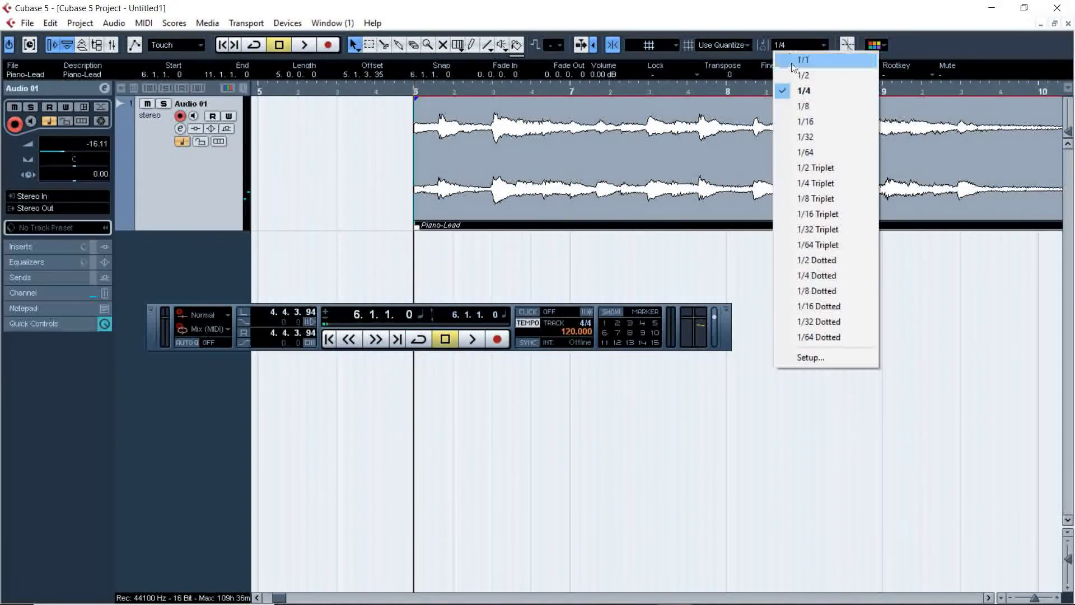
{"action": "left_click", "coordinate": [814, 168]}
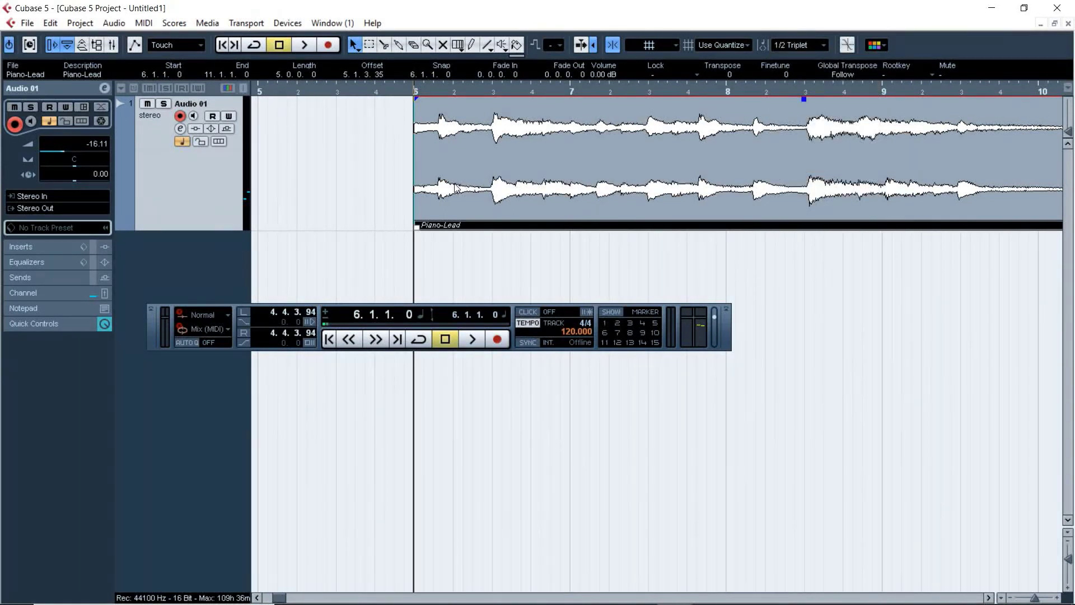
{"action": "left_click_drag", "start_coordinate": [455, 189], "coordinate": [471, 166]}
{"action": "mouse_move", "coordinate": [465, 153]}
{"action": "left_mouse_down"}
{"action": "mouse_move", "coordinate": [613, 135]}
{"action": "mouse_move", "coordinate": [471, 149]}
{"action": "left_mouse_up"}
Set the quantize value for the grid to 1/16.
{"action": "left_click", "coordinate": [796, 44]}
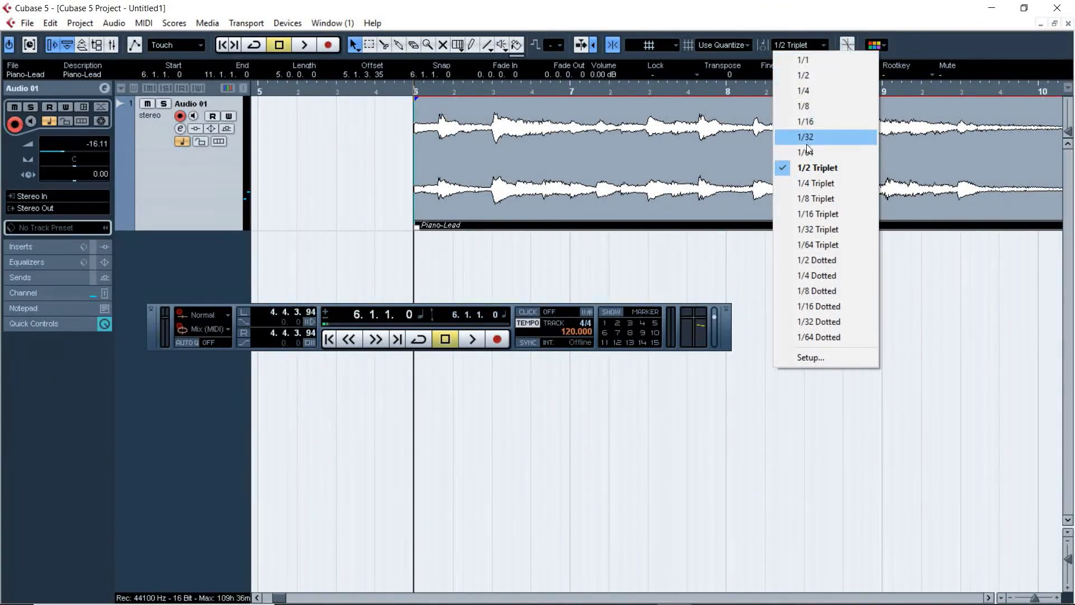
{"action": "left_click", "coordinate": [807, 122]}
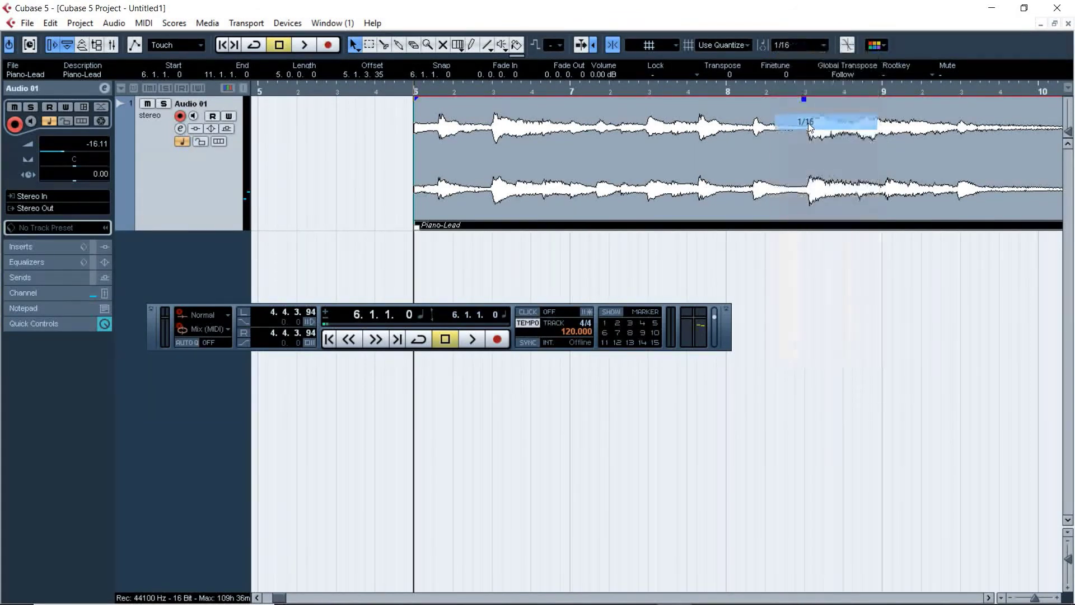